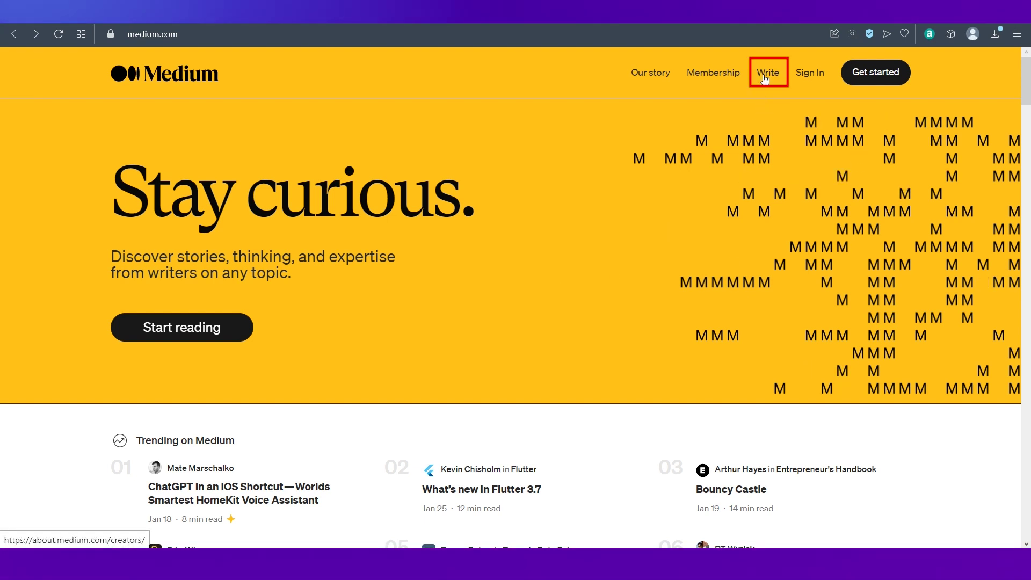
Browse Medium's writing page, then choose to start writing, which brings up sign-in.
{"action": "left_click", "coordinate": [765, 76]}
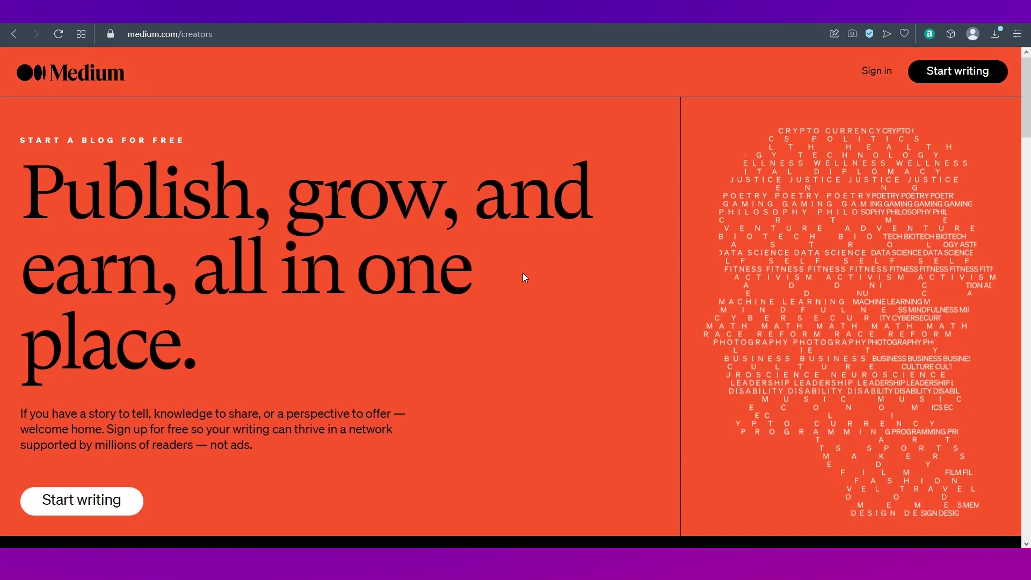
{"action": "scroll", "coordinate": [523, 277], "scroll_direction": "down", "scroll_amount": 1}
{"action": "scroll", "coordinate": [522, 278], "scroll_direction": "down", "scroll_amount": 1}
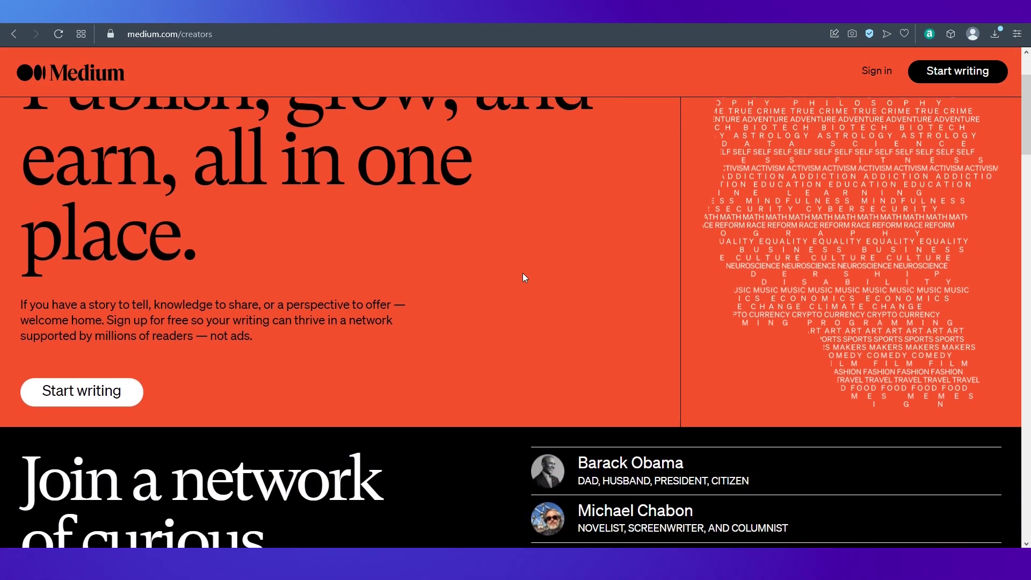
{"action": "scroll", "coordinate": [523, 278], "scroll_direction": "down", "scroll_amount": 1}
{"action": "scroll", "coordinate": [523, 274], "scroll_direction": "down", "scroll_amount": 1}
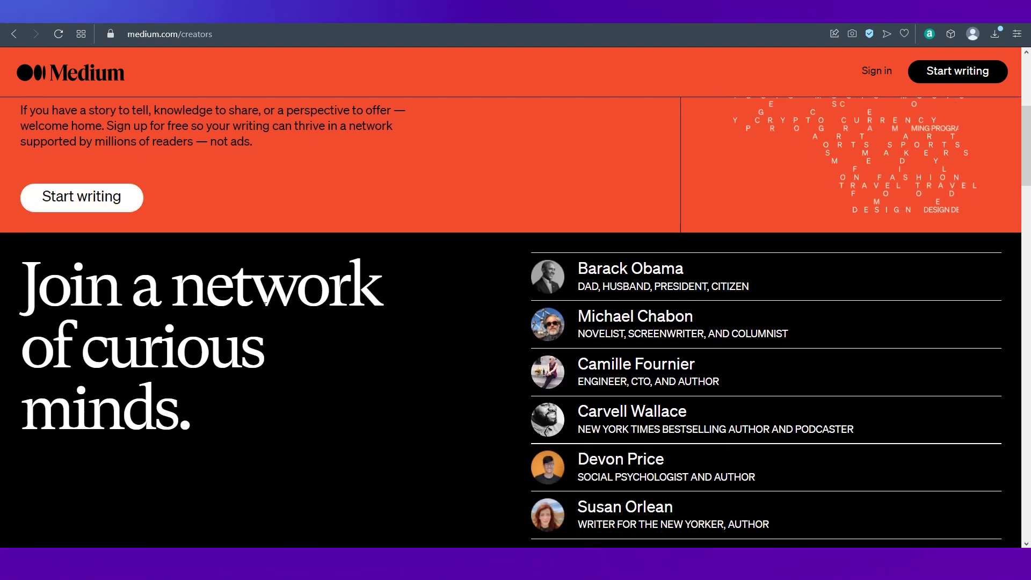
{"action": "scroll", "coordinate": [264, 310], "scroll_direction": "down", "scroll_amount": 1}
{"action": "scroll", "coordinate": [264, 305], "scroll_direction": "down", "scroll_amount": 2}
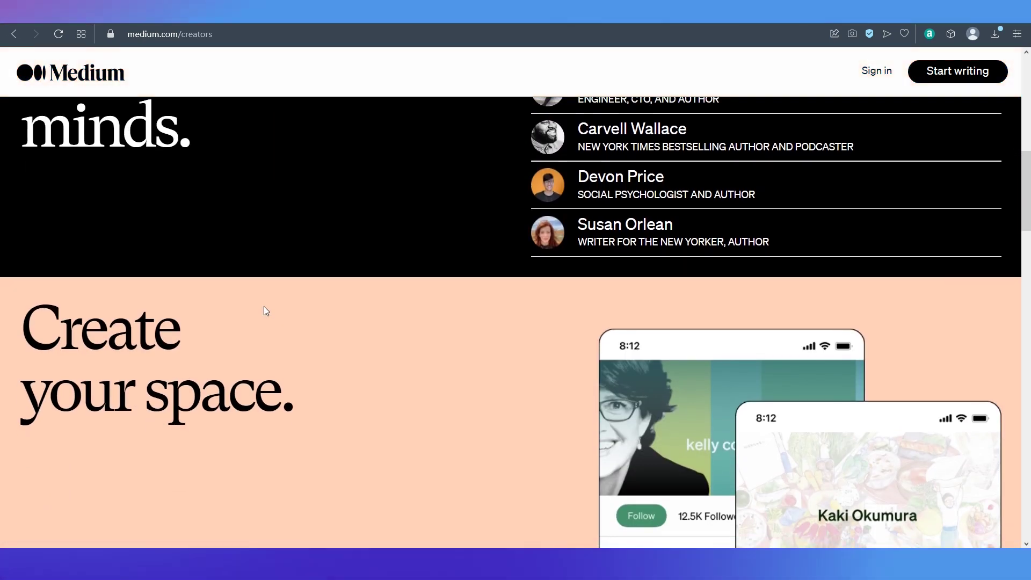
{"action": "scroll", "coordinate": [264, 307], "scroll_direction": "down", "scroll_amount": 2}
{"action": "scroll", "coordinate": [264, 311], "scroll_direction": "down", "scroll_amount": 5}
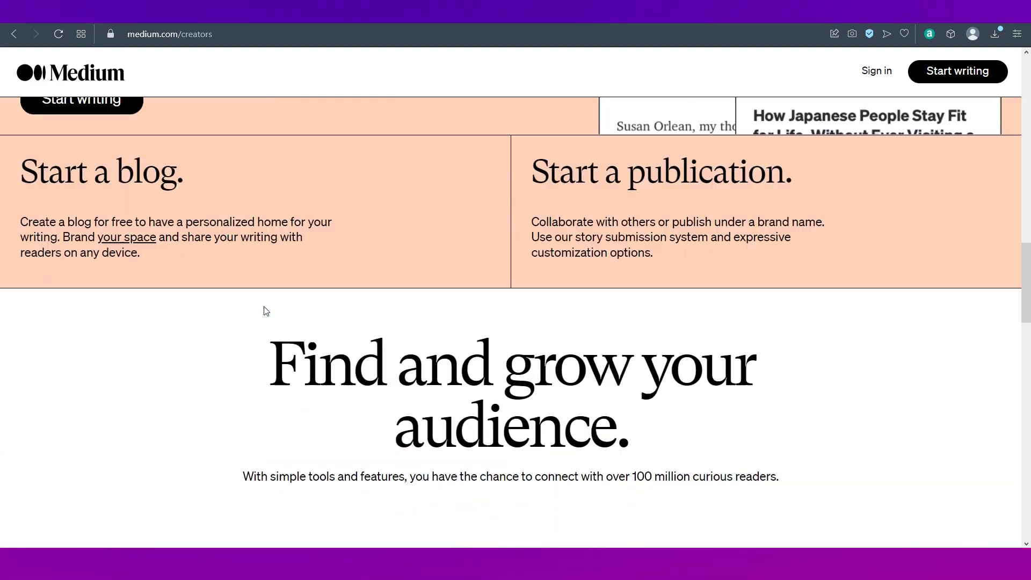
{"action": "scroll", "coordinate": [263, 311], "scroll_direction": "up", "scroll_amount": 2}
{"action": "scroll", "coordinate": [265, 312], "scroll_direction": "up", "scroll_amount": 3}
{"action": "scroll", "coordinate": [264, 311], "scroll_direction": "up", "scroll_amount": 5}
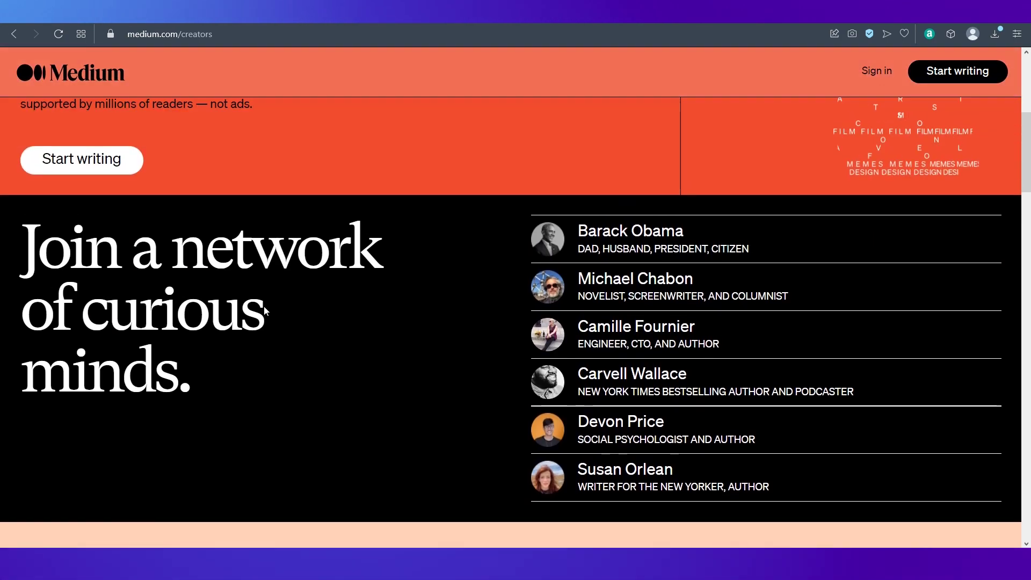
{"action": "scroll", "coordinate": [265, 311], "scroll_direction": "up", "scroll_amount": 3}
{"action": "scroll", "coordinate": [264, 306], "scroll_direction": "up", "scroll_amount": 1}
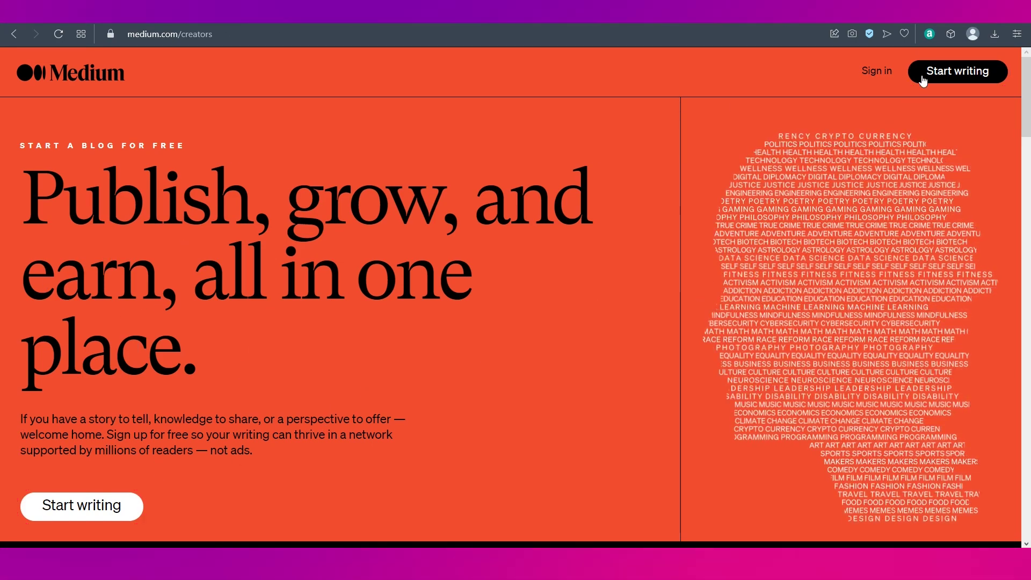
{"action": "left_click", "coordinate": [944, 79]}
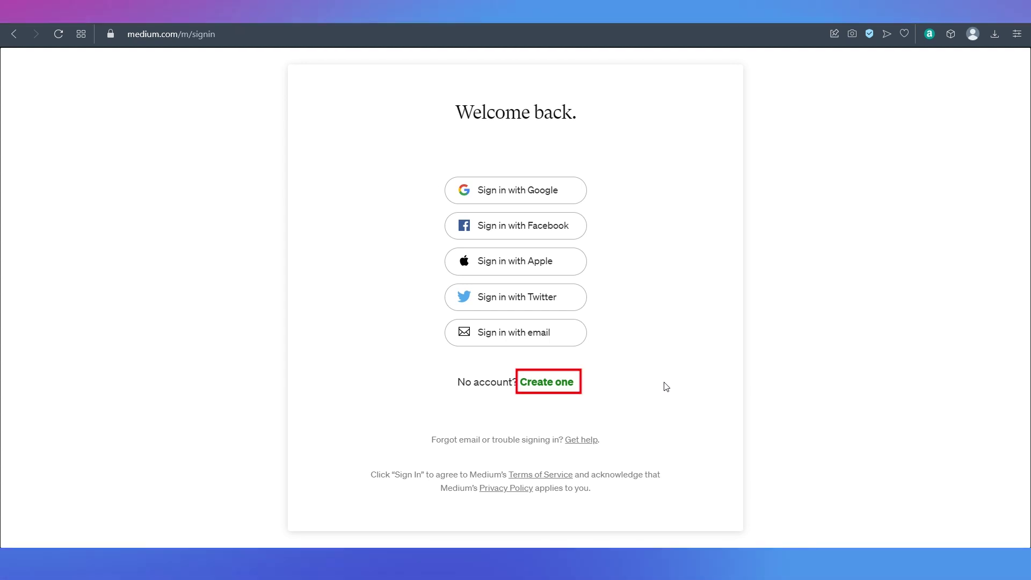
Choose Create one, submit the email address, and verify the traffic-light reCAPTCHA images.
{"action": "left_click", "coordinate": [565, 384]}
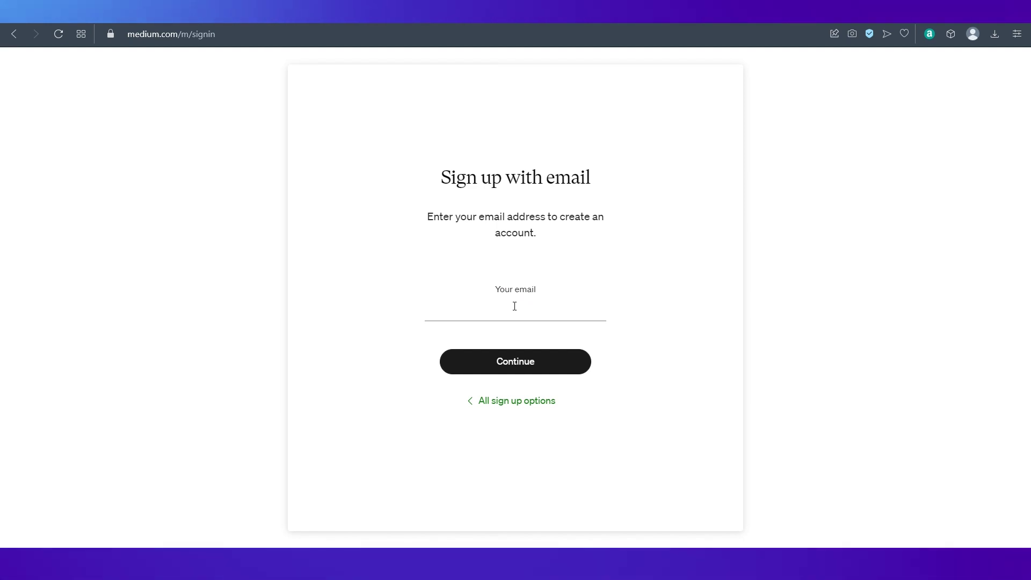
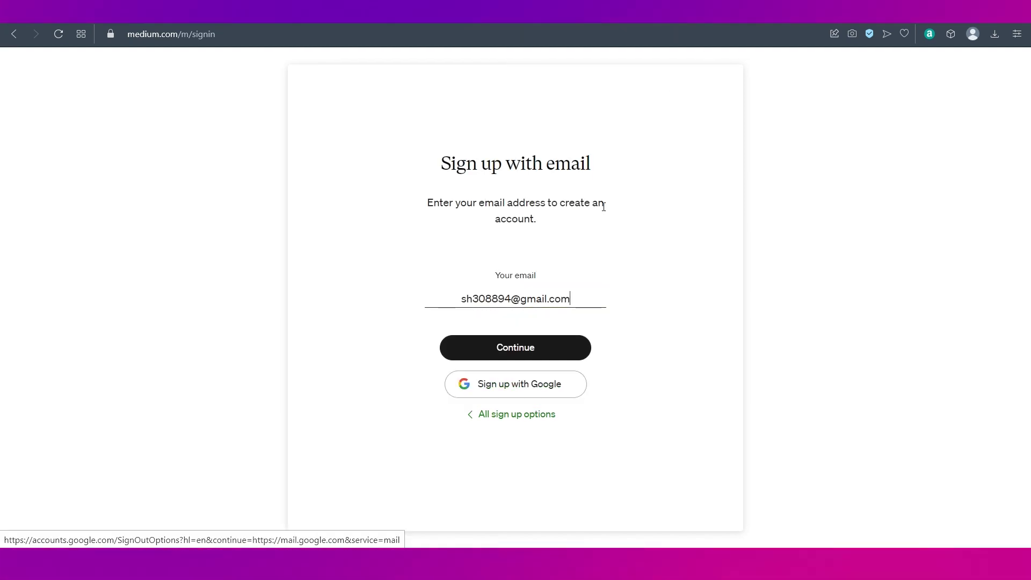
{"action": "left_click", "coordinate": [529, 352]}
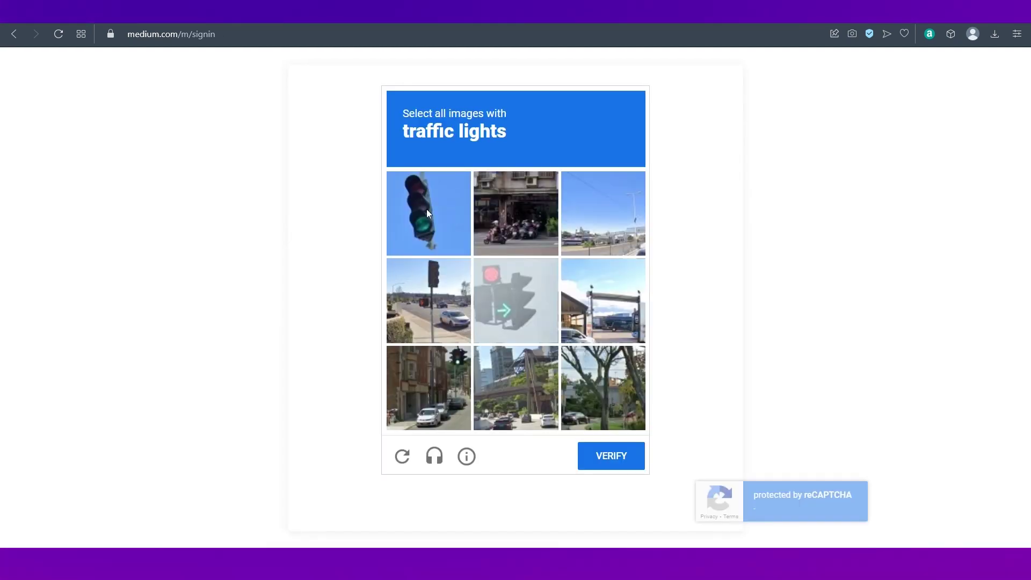
{"action": "left_click", "coordinate": [593, 455]}
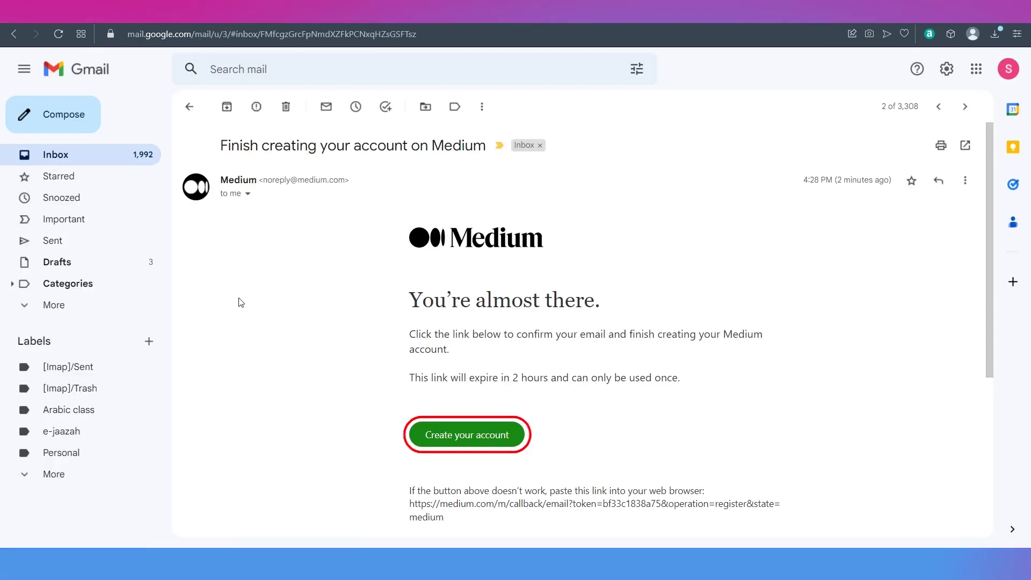
Use the Create your account link in the 'Finish creating your account on Medium' email.
{"action": "left_click", "coordinate": [435, 436]}
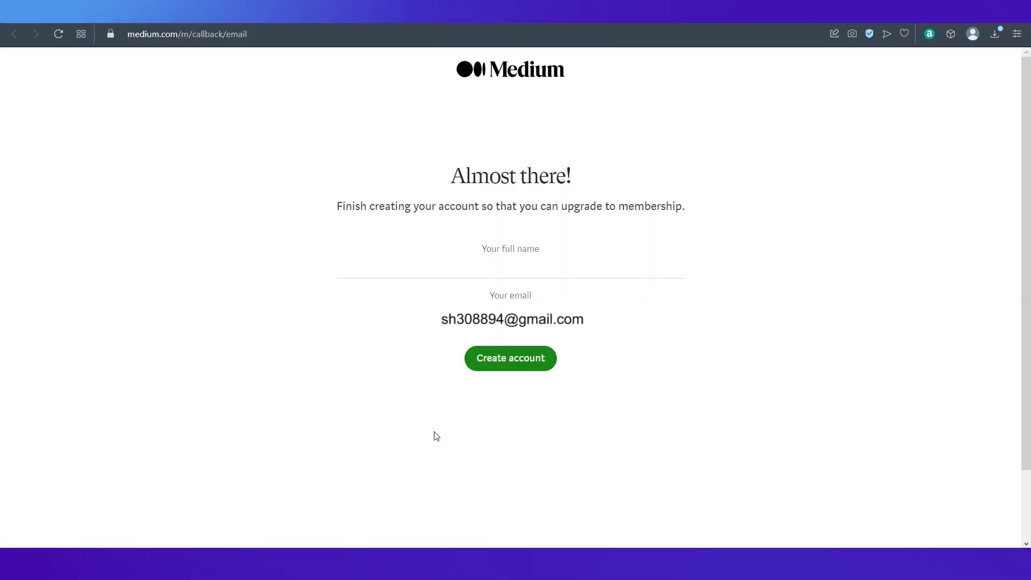
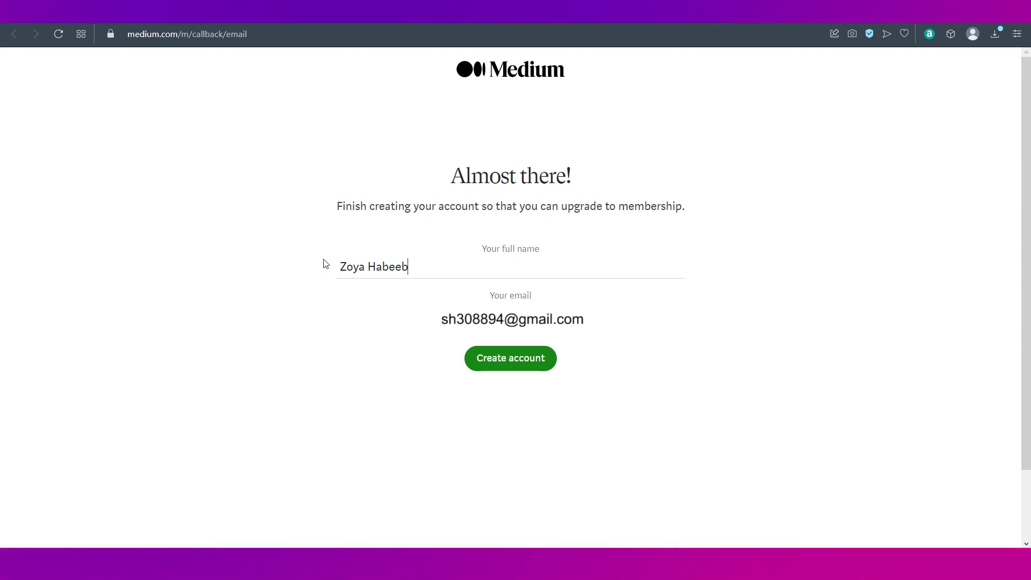
Submit the full name to create the account, then view the writer Suggestions.
{"action": "left_click", "coordinate": [495, 368]}
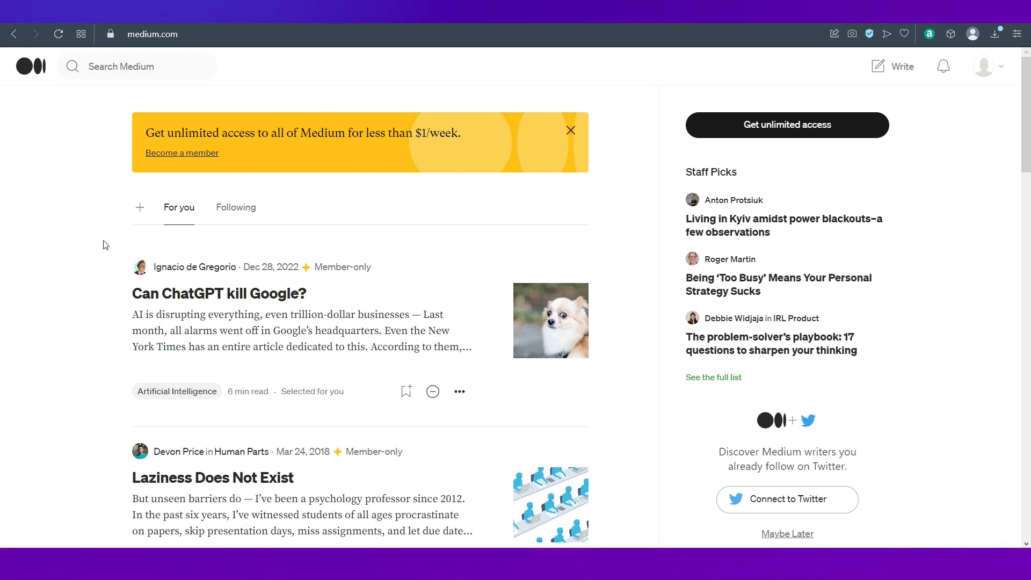
{"action": "left_click", "coordinate": [137, 210]}
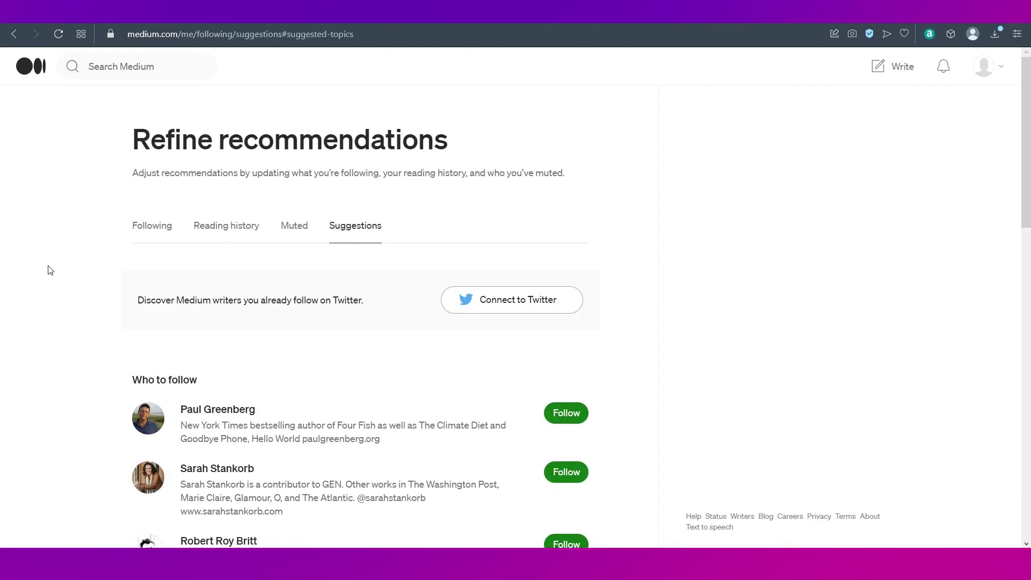
{"action": "scroll", "coordinate": [49, 270], "scroll_direction": "down", "scroll_amount": 3}
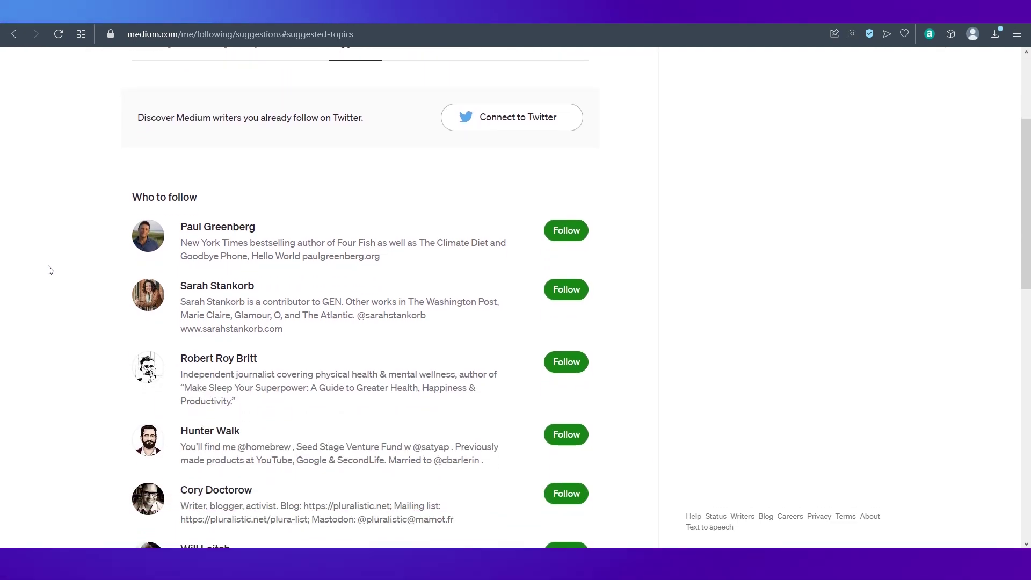
{"action": "scroll", "coordinate": [49, 270], "scroll_direction": "down", "scroll_amount": 1}
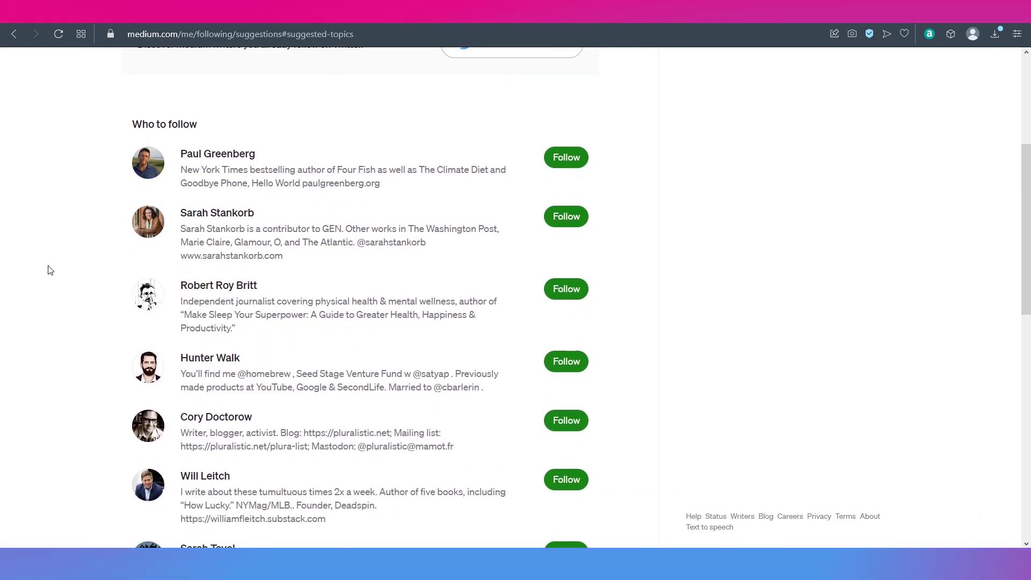
{"action": "scroll", "coordinate": [49, 270], "scroll_direction": "down", "scroll_amount": 3}
{"action": "scroll", "coordinate": [48, 269], "scroll_direction": "down", "scroll_amount": 3}
{"action": "scroll", "coordinate": [49, 269], "scroll_direction": "down", "scroll_amount": 1}
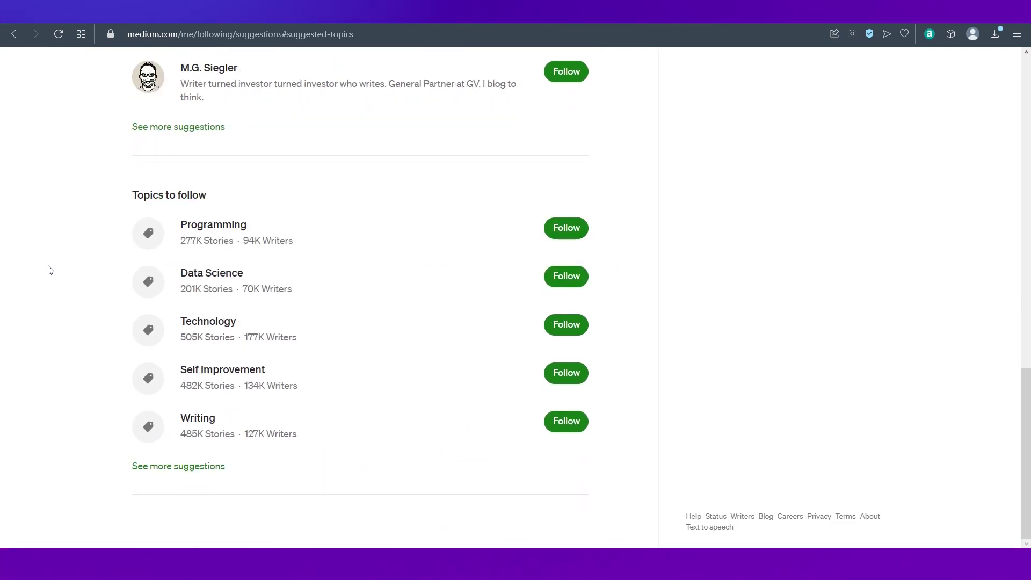
{"action": "scroll", "coordinate": [48, 270], "scroll_direction": "up", "scroll_amount": 10}
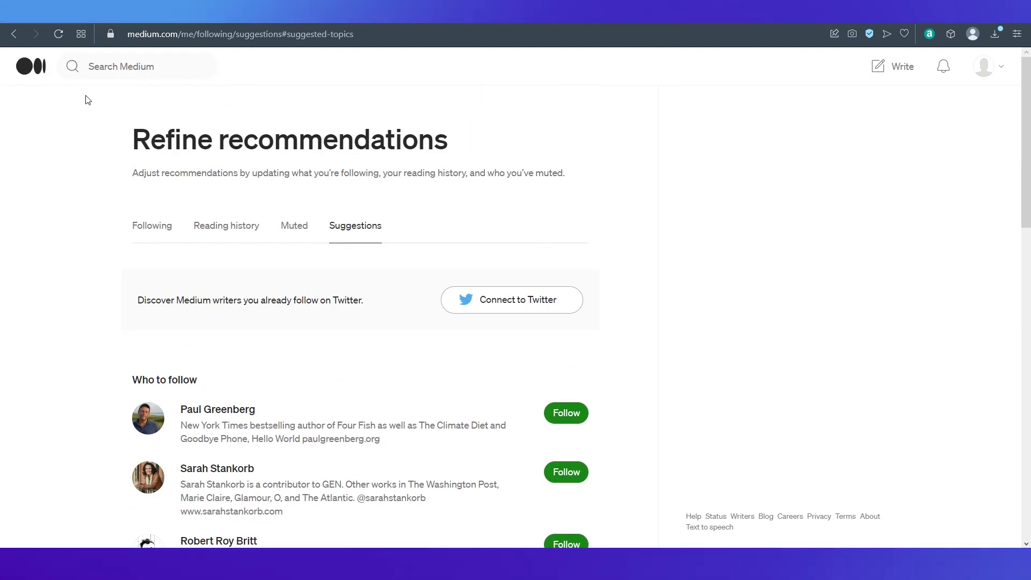
{"action": "left_click", "coordinate": [15, 35]}
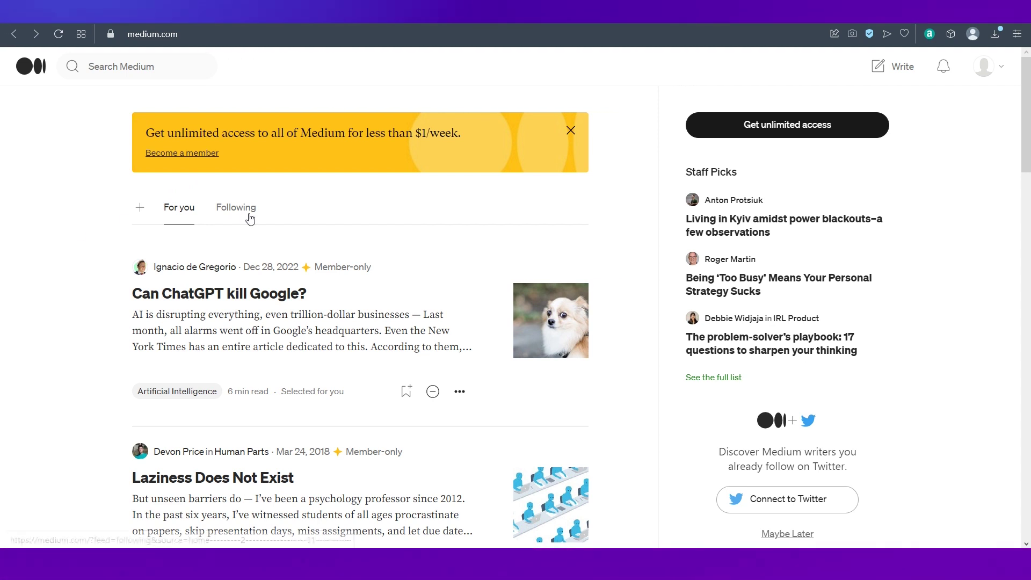
{"action": "left_click", "coordinate": [250, 218]}
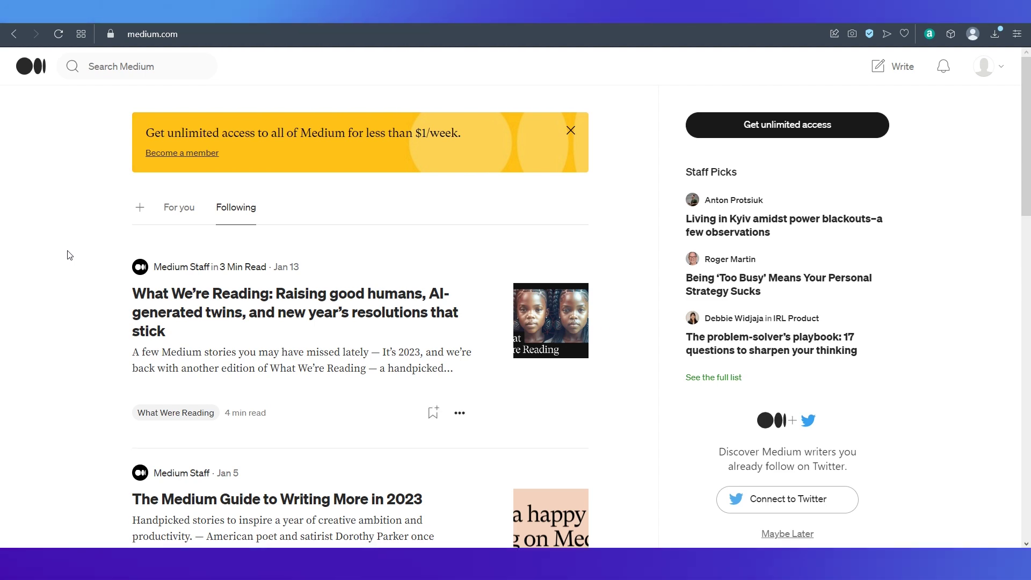
{"action": "scroll", "coordinate": [75, 277], "scroll_direction": "down", "scroll_amount": 2}
{"action": "scroll", "coordinate": [75, 278], "scroll_direction": "up", "scroll_amount": 2}
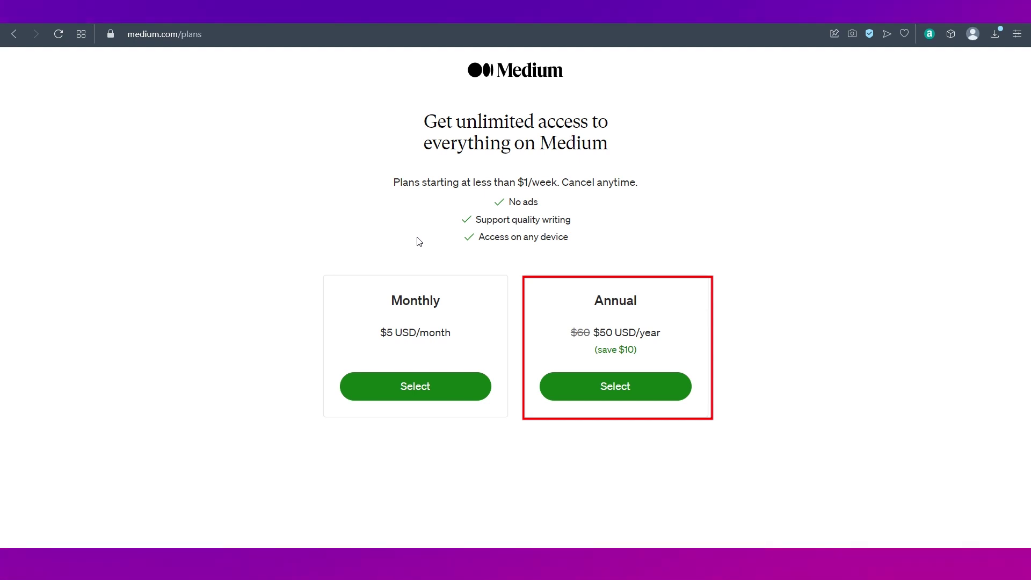
{"action": "key", "text": "alt+Left"}
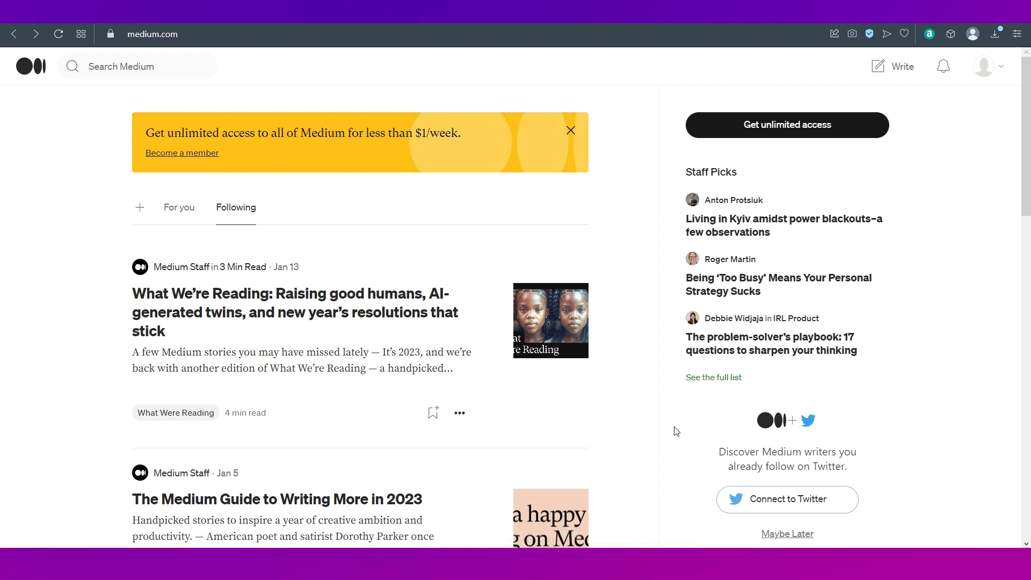
{"action": "scroll", "coordinate": [675, 431], "scroll_direction": "down", "scroll_amount": 2}
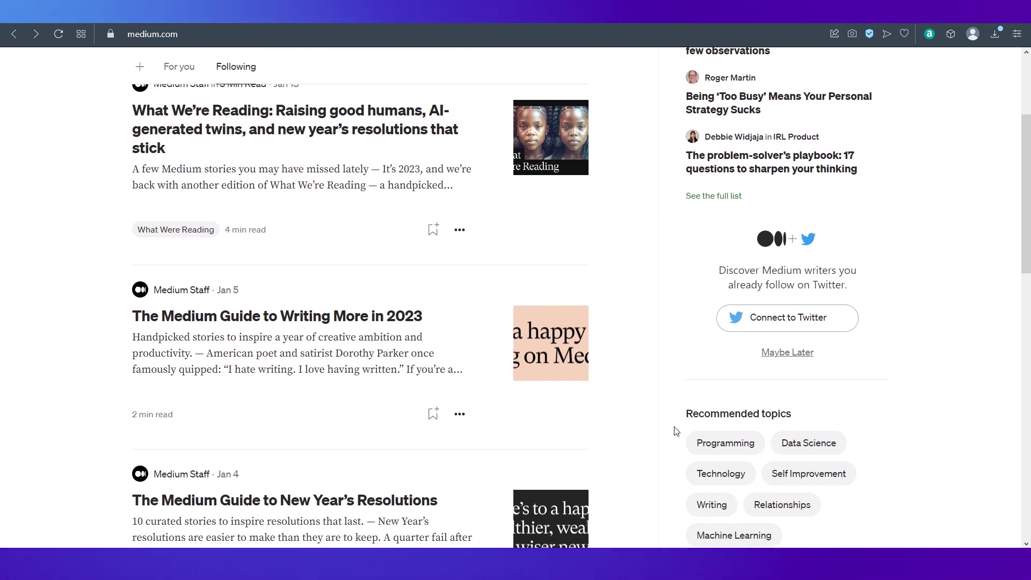
{"action": "scroll", "coordinate": [675, 432], "scroll_direction": "down", "scroll_amount": 1}
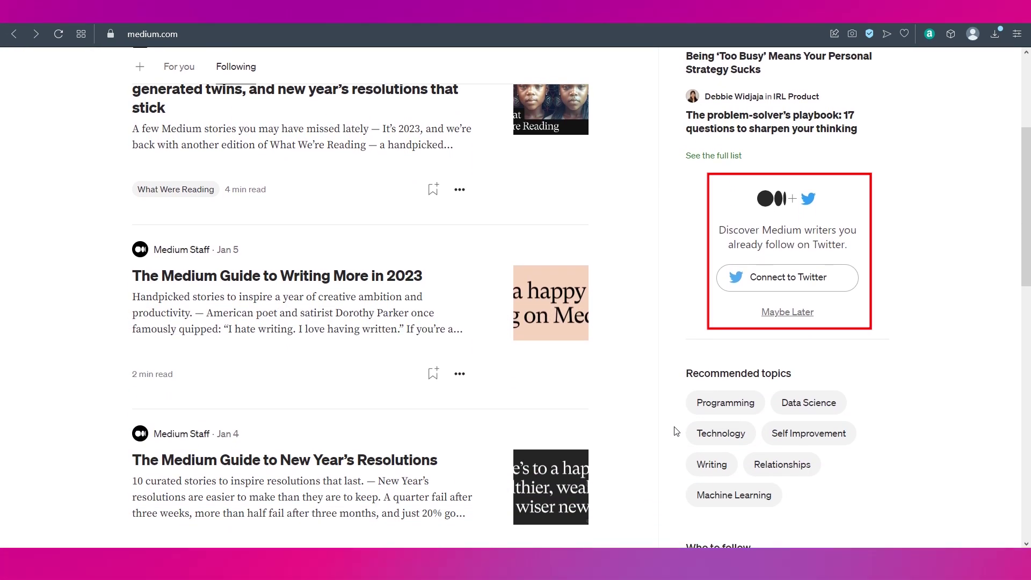
{"action": "scroll", "coordinate": [675, 432], "scroll_direction": "down", "scroll_amount": 2}
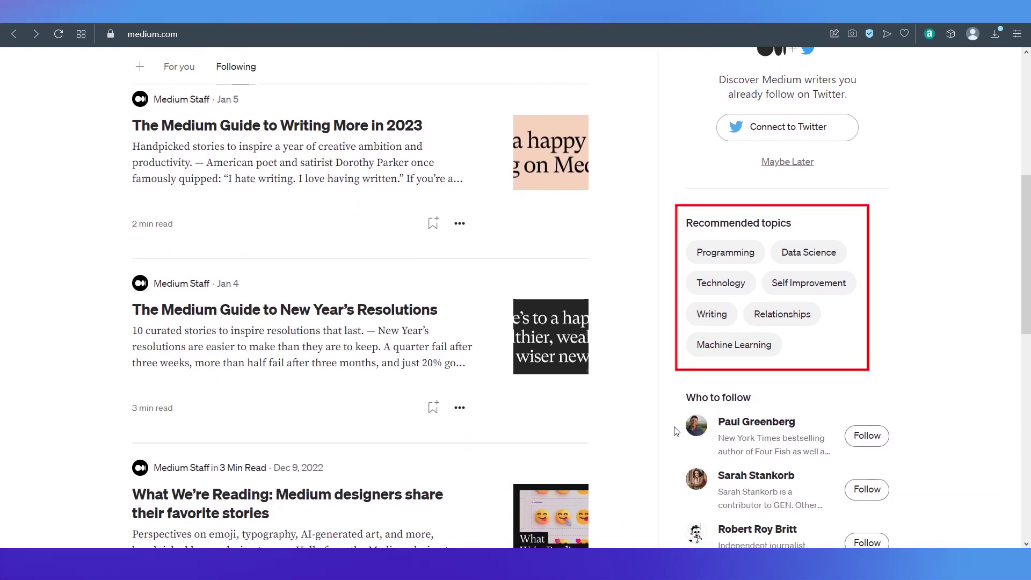
{"action": "scroll", "coordinate": [676, 431], "scroll_direction": "down", "scroll_amount": 2}
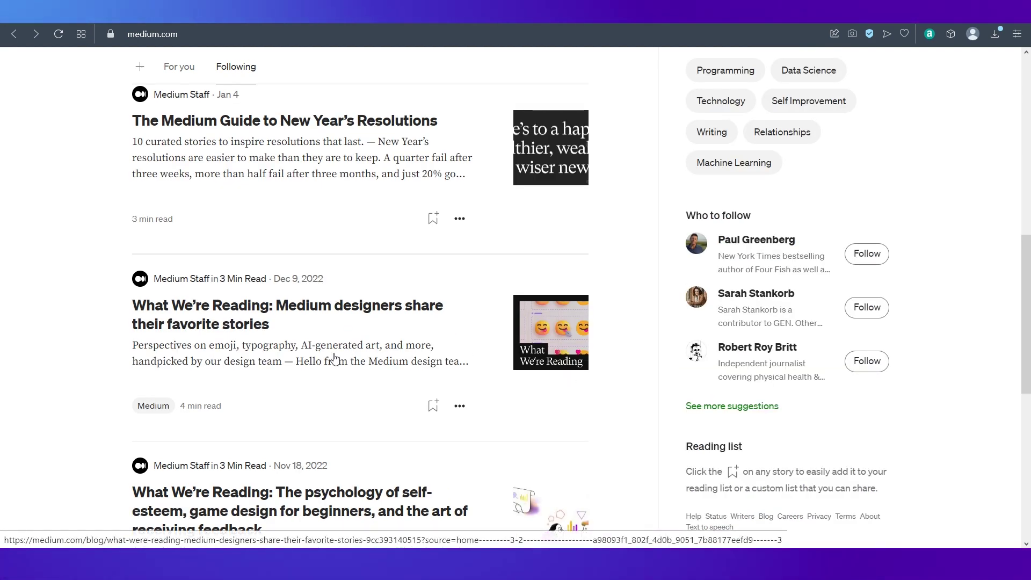
{"action": "scroll", "coordinate": [336, 356], "scroll_direction": "up", "scroll_amount": 3}
{"action": "scroll", "coordinate": [337, 355], "scroll_direction": "up", "scroll_amount": 2}
{"action": "scroll", "coordinate": [336, 355], "scroll_direction": "up", "scroll_amount": 2}
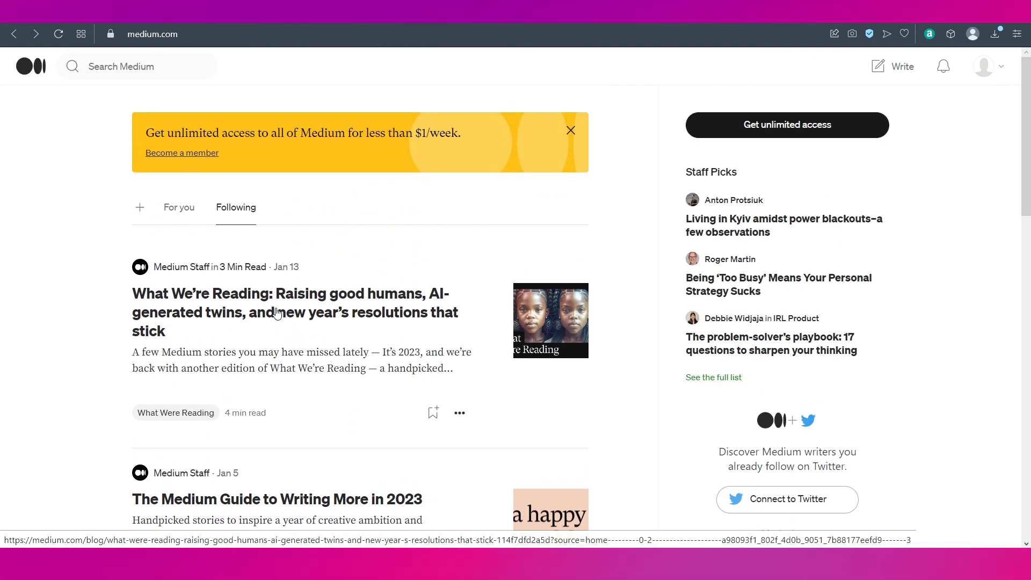
Open the 'What We're Reading' article and dismiss its options menu.
{"action": "left_click", "coordinate": [275, 310]}
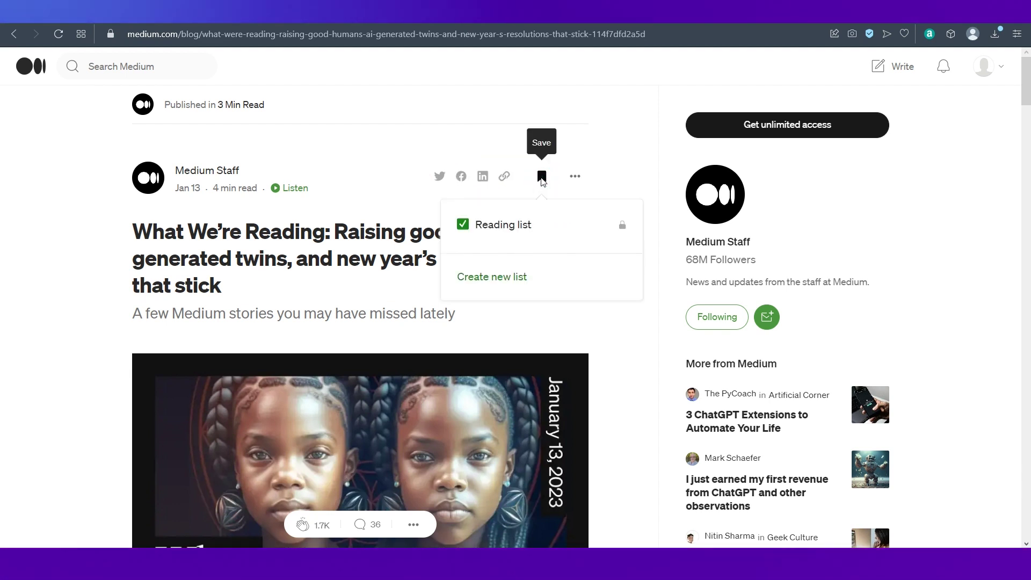
{"action": "left_click", "coordinate": [574, 178]}
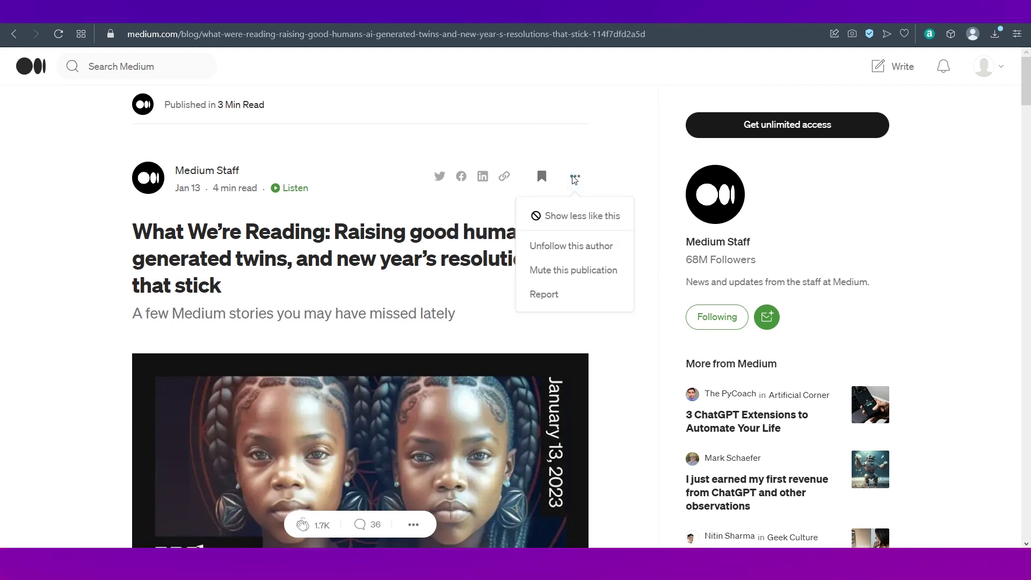
{"action": "left_click", "coordinate": [102, 313]}
{"action": "scroll", "coordinate": [102, 313], "scroll_direction": "down", "scroll_amount": 3}
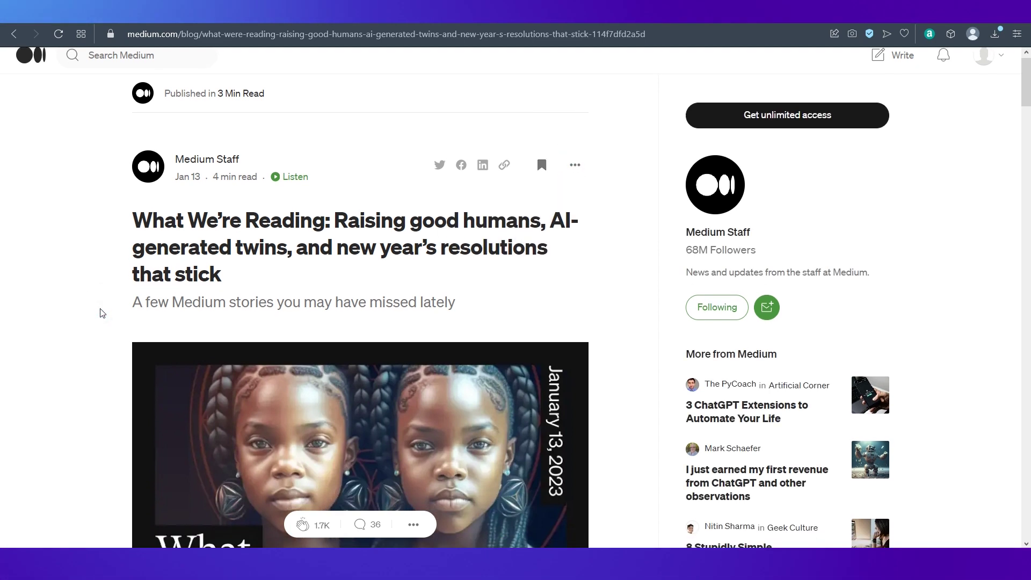
{"action": "scroll", "coordinate": [102, 313], "scroll_direction": "down", "scroll_amount": 3}
{"action": "scroll", "coordinate": [102, 313], "scroll_direction": "down", "scroll_amount": 3}
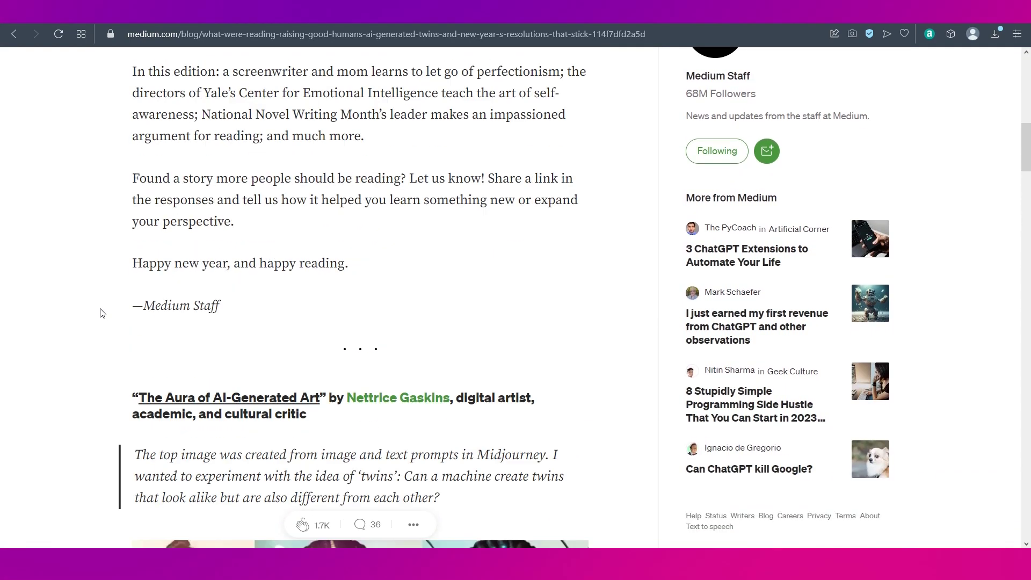
{"action": "scroll", "coordinate": [102, 313], "scroll_direction": "down", "scroll_amount": 3}
{"action": "scroll", "coordinate": [101, 313], "scroll_direction": "down", "scroll_amount": 3}
{"action": "scroll", "coordinate": [103, 313], "scroll_direction": "down", "scroll_amount": 3}
{"action": "scroll", "coordinate": [101, 313], "scroll_direction": "down", "scroll_amount": 3}
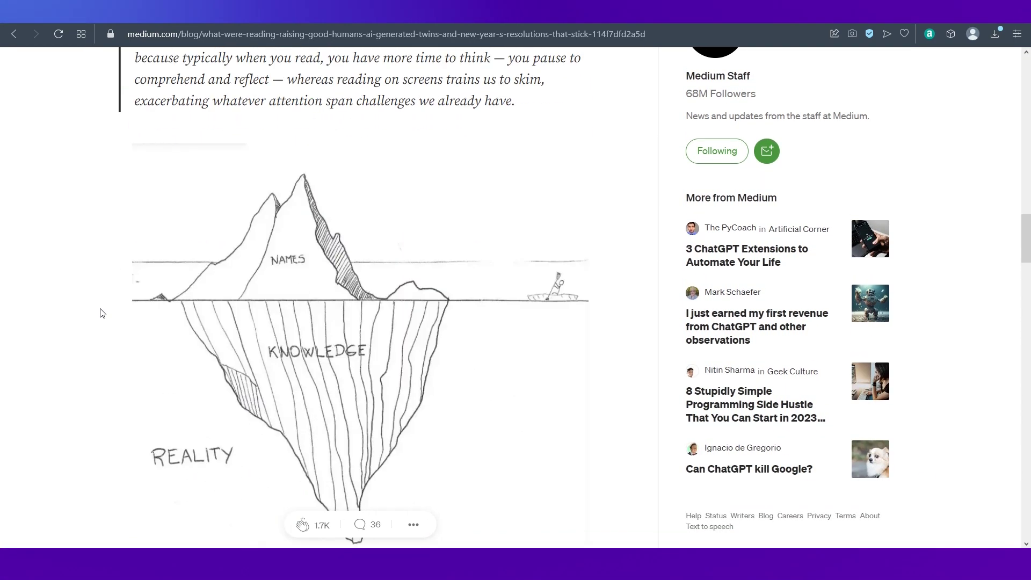
{"action": "scroll", "coordinate": [101, 312], "scroll_direction": "down", "scroll_amount": 4}
{"action": "scroll", "coordinate": [102, 312], "scroll_direction": "down", "scroll_amount": 4}
{"action": "scroll", "coordinate": [102, 313], "scroll_direction": "down", "scroll_amount": 4}
{"action": "scroll", "coordinate": [102, 313], "scroll_direction": "down", "scroll_amount": 4}
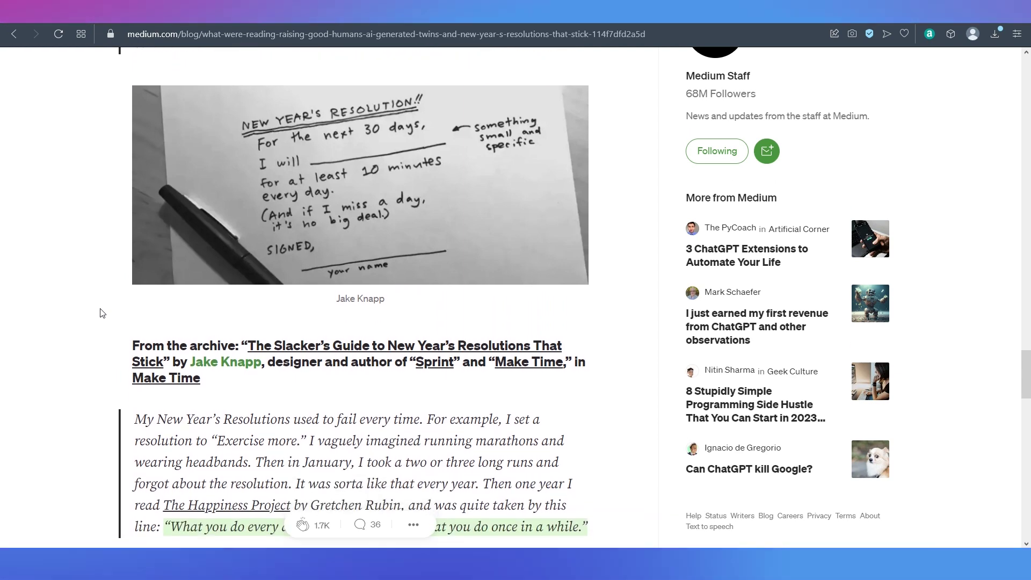
{"action": "scroll", "coordinate": [102, 313], "scroll_direction": "down", "scroll_amount": 4}
{"action": "scroll", "coordinate": [102, 312], "scroll_direction": "down", "scroll_amount": 3}
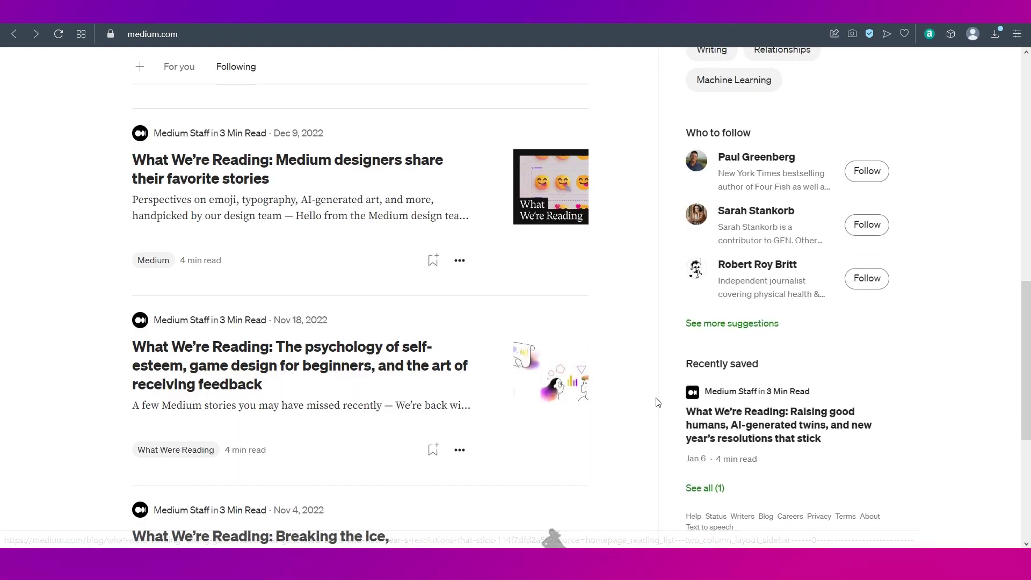
{"action": "scroll", "coordinate": [657, 402], "scroll_direction": "up", "scroll_amount": 6}
{"action": "scroll", "coordinate": [657, 403], "scroll_direction": "up", "scroll_amount": 3}
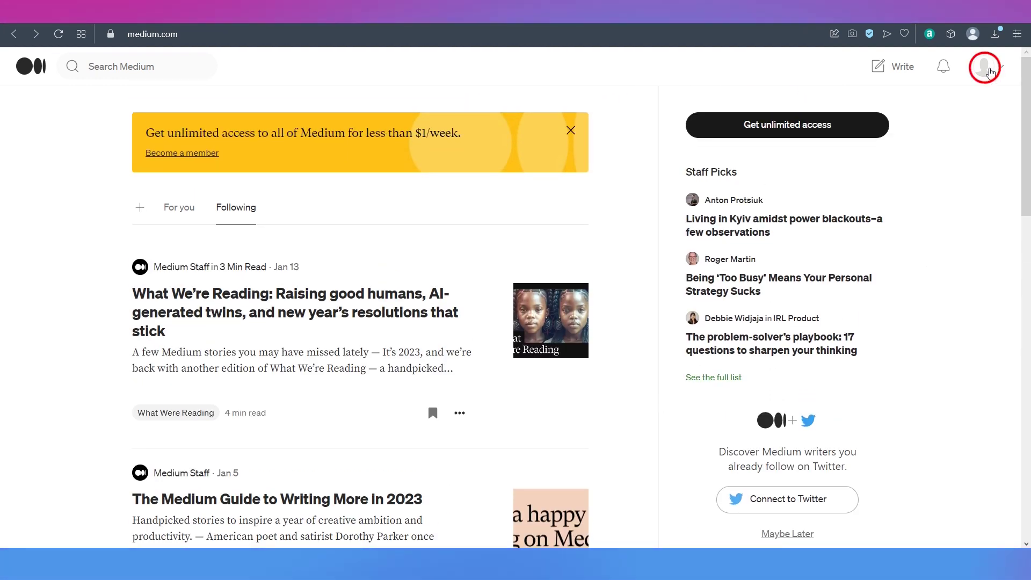
Go to Notifications via the profile menu, then start a new story draft.
{"action": "left_click", "coordinate": [990, 71]}
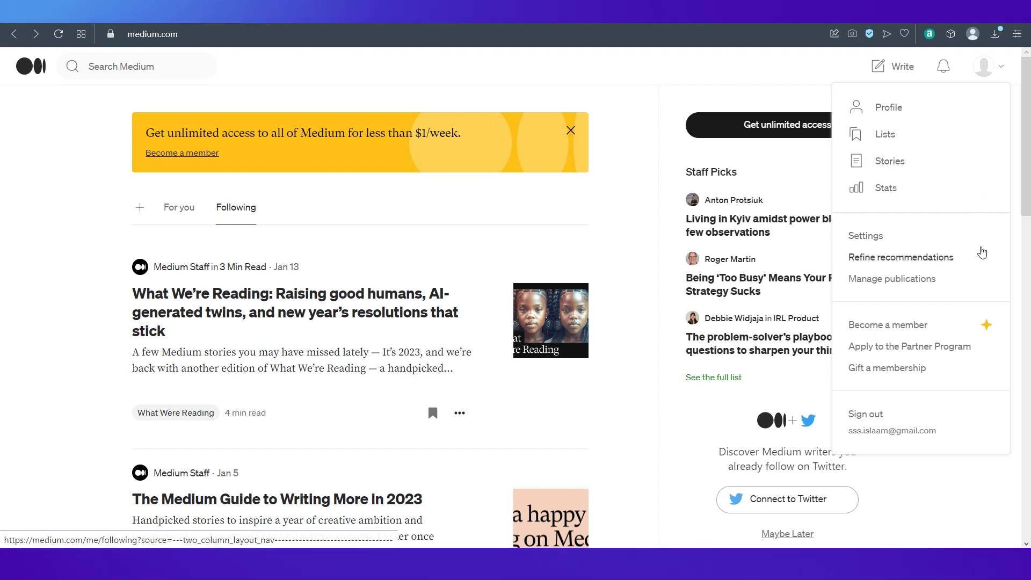
{"action": "left_click", "coordinate": [944, 68]}
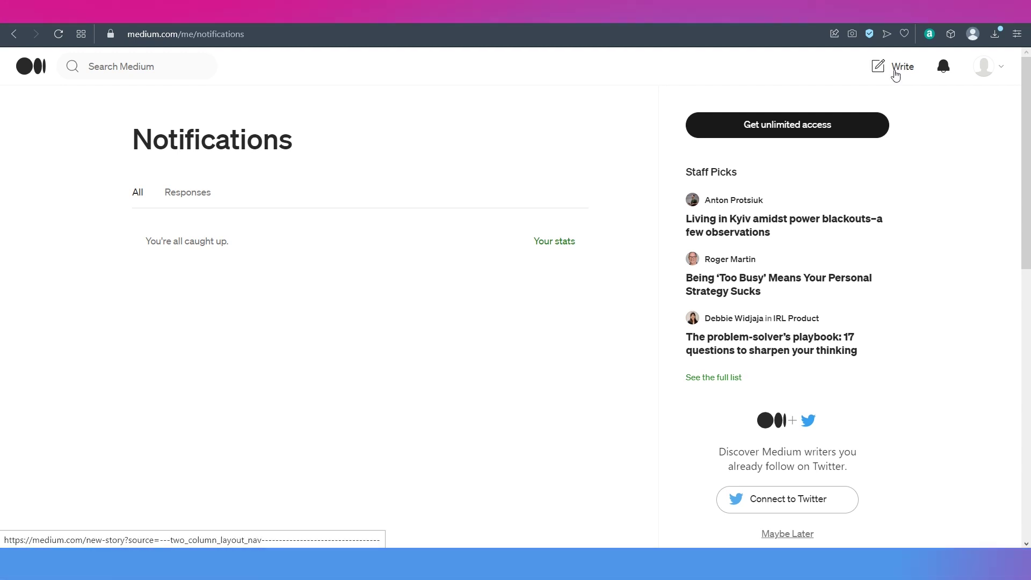
{"action": "left_click", "coordinate": [895, 71]}
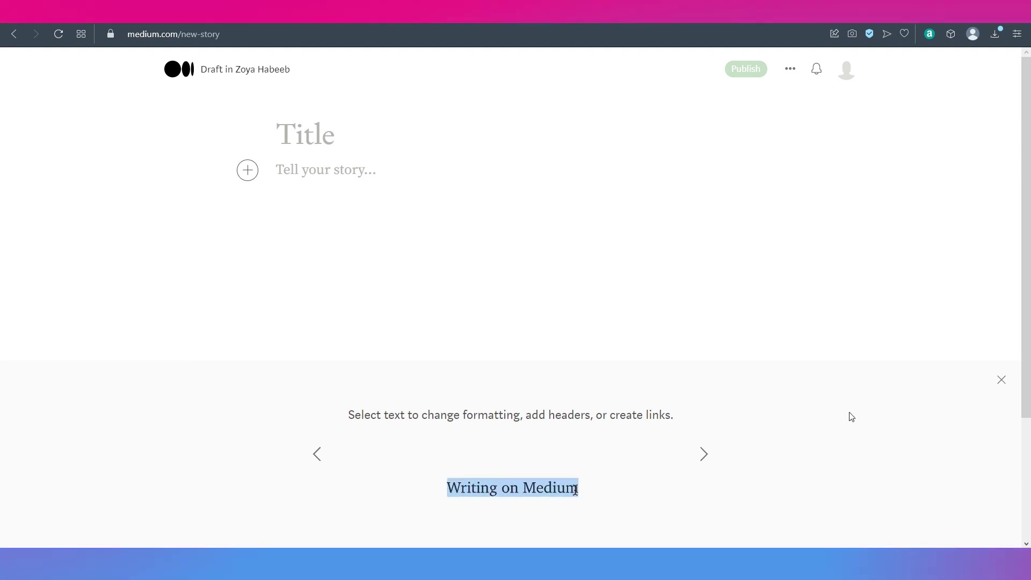
Dismiss the formatting tips and enter the title 'The Future of Crypto'.
{"action": "left_click", "coordinate": [1001, 381]}
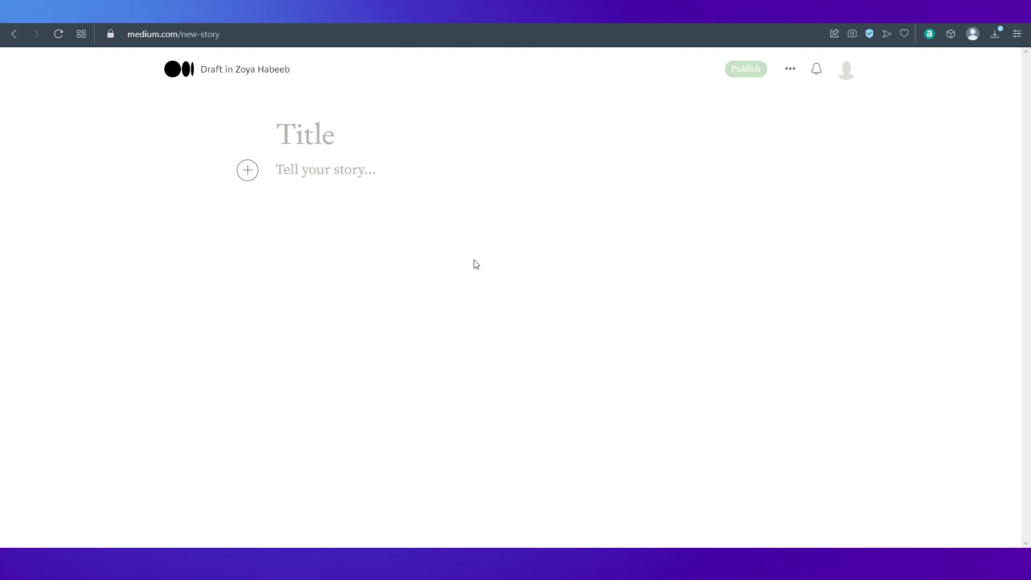
{"action": "left_click", "coordinate": [308, 134]}
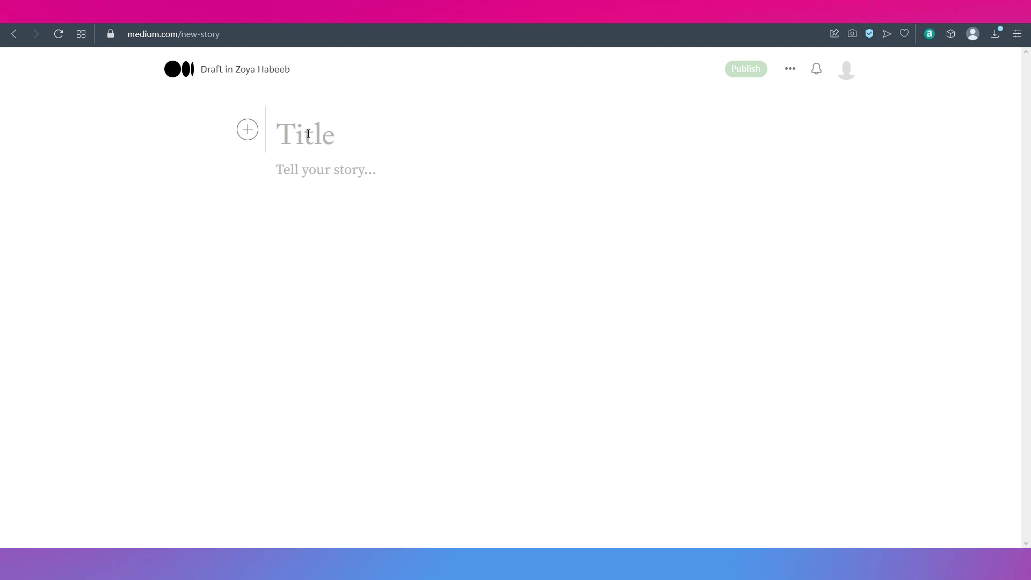
{"action": "type", "text": "The Future of Crypto"}
{"action": "key", "text": "Return"}
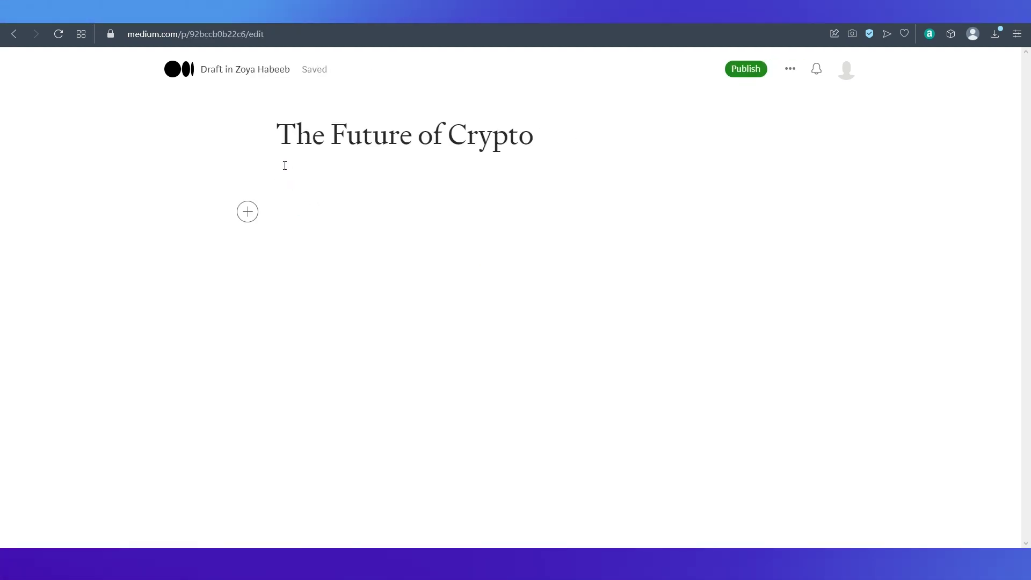
Insert a section divider below the title and paste the italic intro paragraph.
{"action": "left_click", "coordinate": [283, 166]}
{"action": "left_click", "coordinate": [283, 277]}
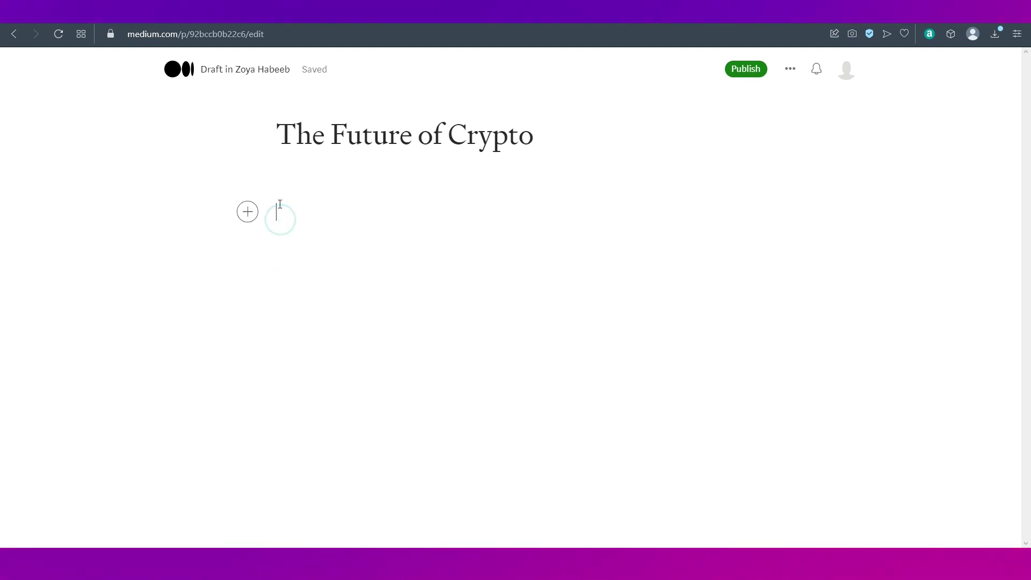
{"action": "left_click", "coordinate": [277, 173]}
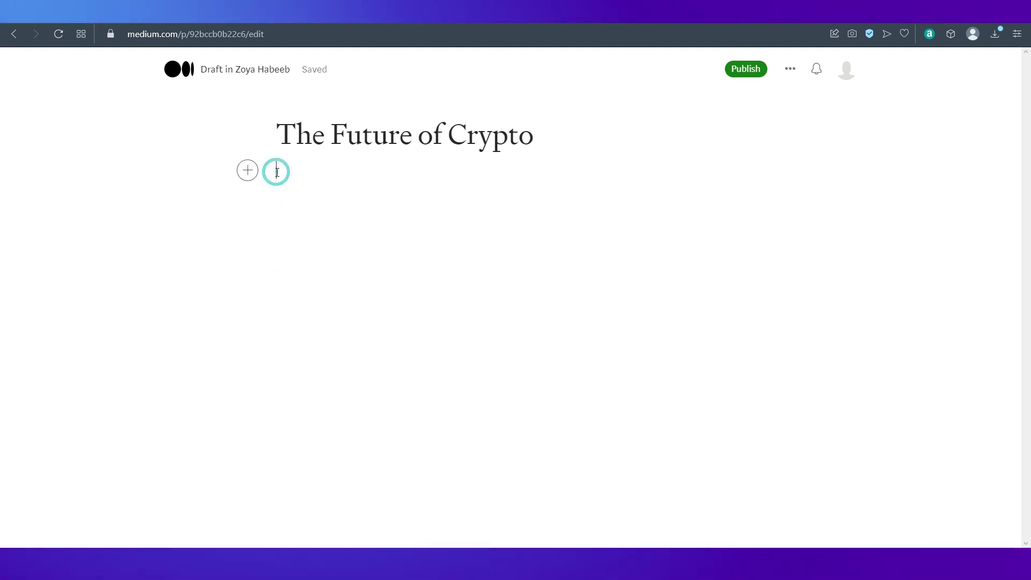
{"action": "left_click", "coordinate": [250, 178]}
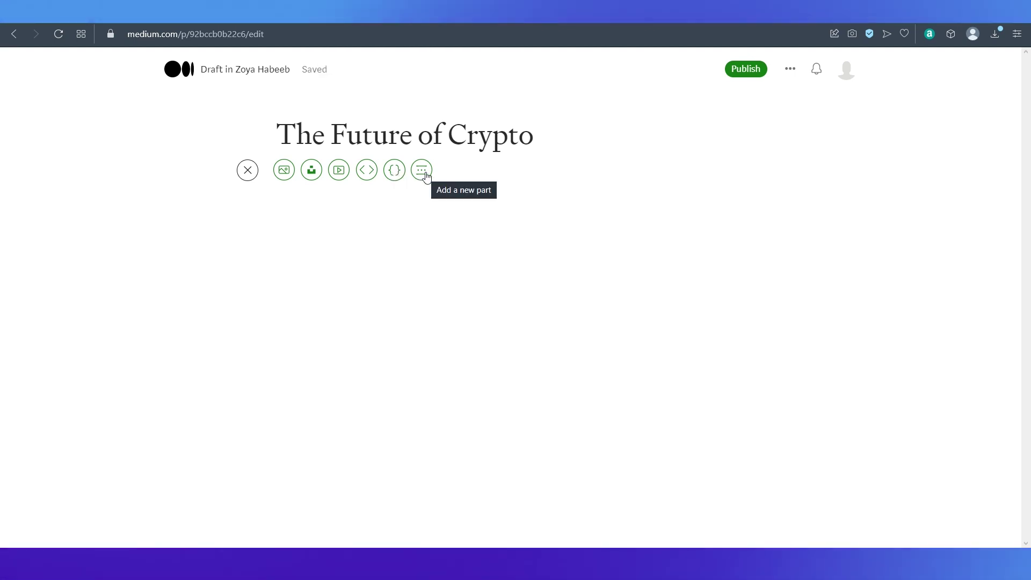
{"action": "left_click", "coordinate": [422, 170]}
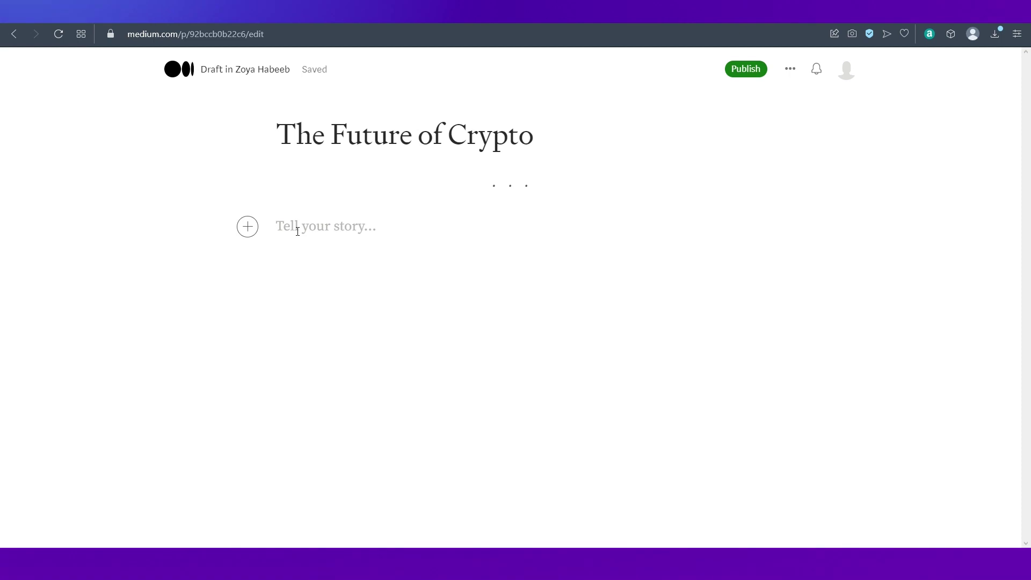
{"action": "left_click", "coordinate": [298, 231]}
{"action": "type", "text": "Are you curious about what the future holds for the cryptocurrency community? Let’s dig into the possibilities of this highly-dynamic industry and what both sides of the coin look like."}
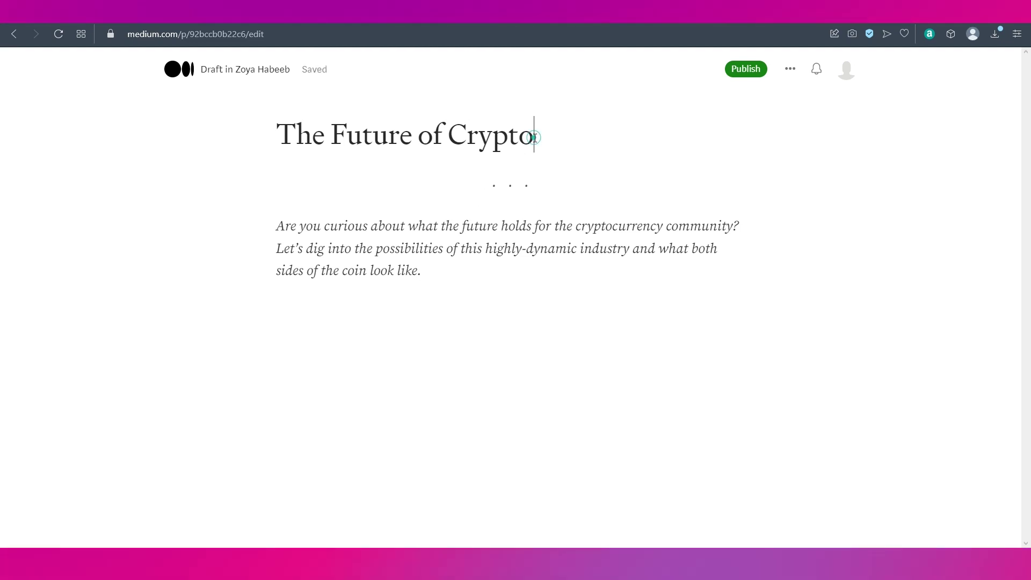
Remove the large title styling, make the intro a block quote, and add 'The Past' line.
{"action": "left_click_drag", "start_coordinate": [534, 139], "coordinate": [295, 134]}
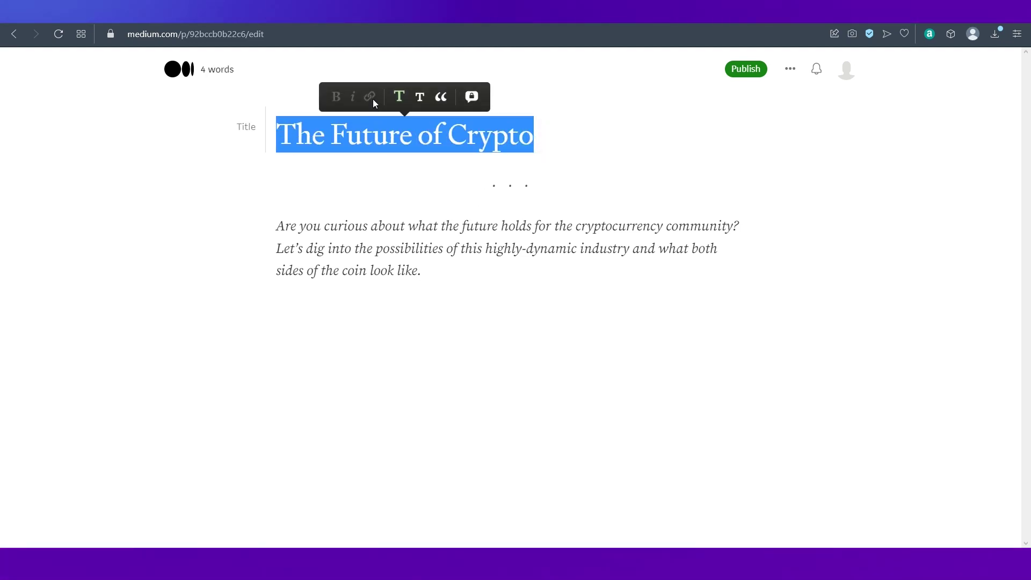
{"action": "left_click", "coordinate": [420, 96]}
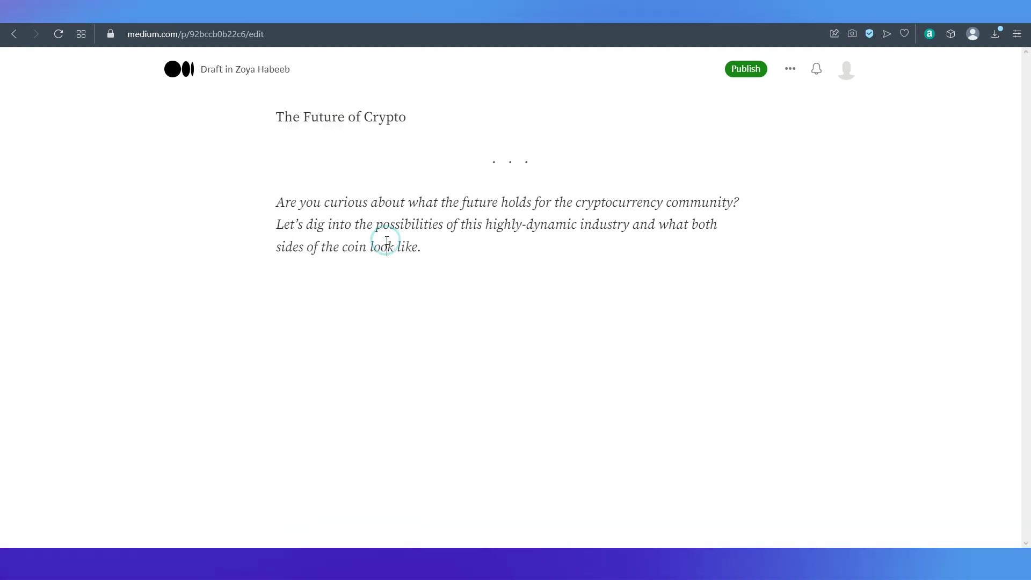
{"action": "left_click_drag", "start_coordinate": [435, 246], "coordinate": [265, 191]}
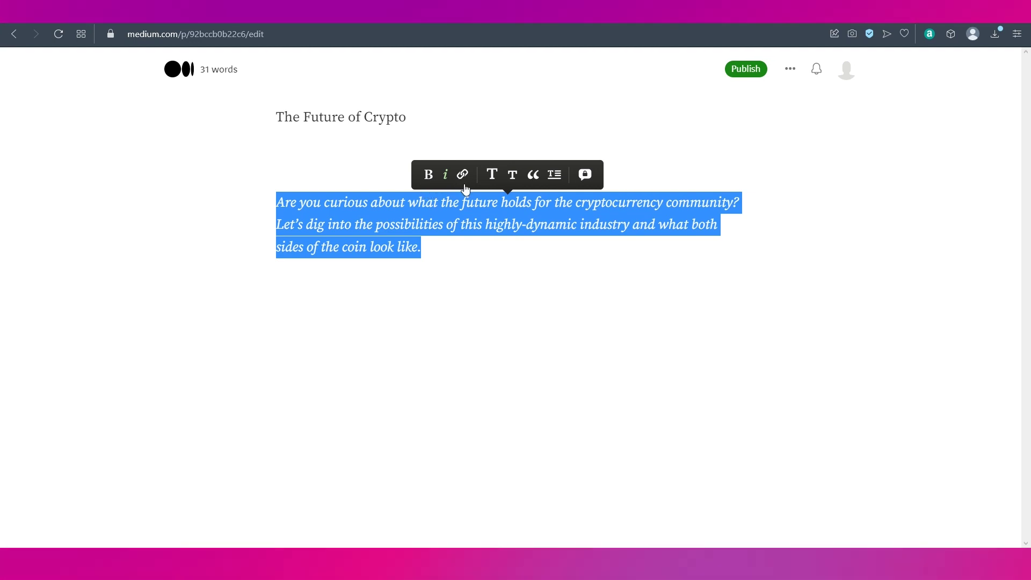
{"action": "left_click", "coordinate": [533, 174]}
{"action": "left_click", "coordinate": [560, 254]}
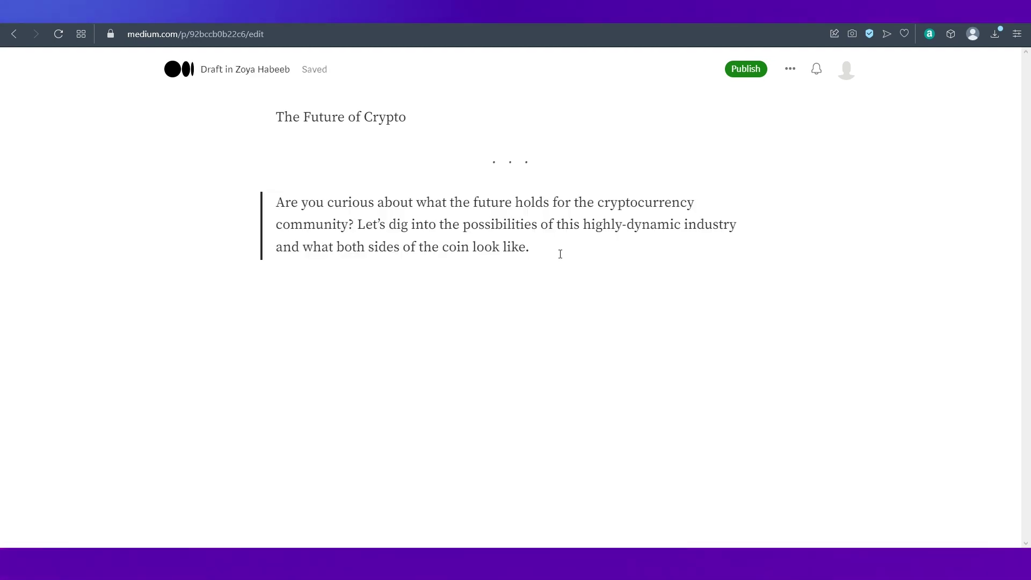
{"action": "key", "text": "Return"}
{"action": "type", "text": "The Past"}
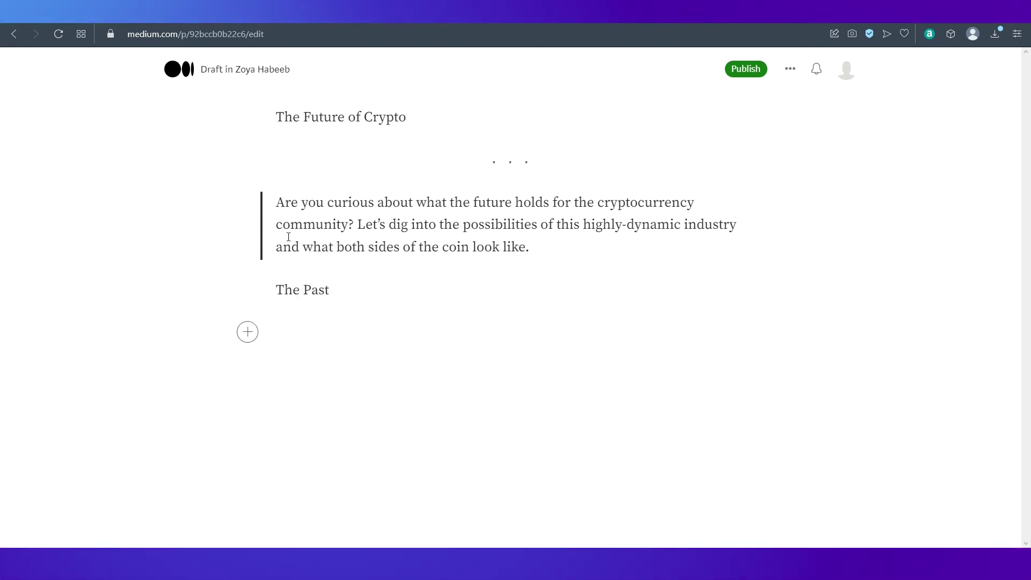
Turn 'The Past' into a subheading with body text pasted beneath it.
{"action": "left_click_drag", "start_coordinate": [334, 287], "coordinate": [269, 293]}
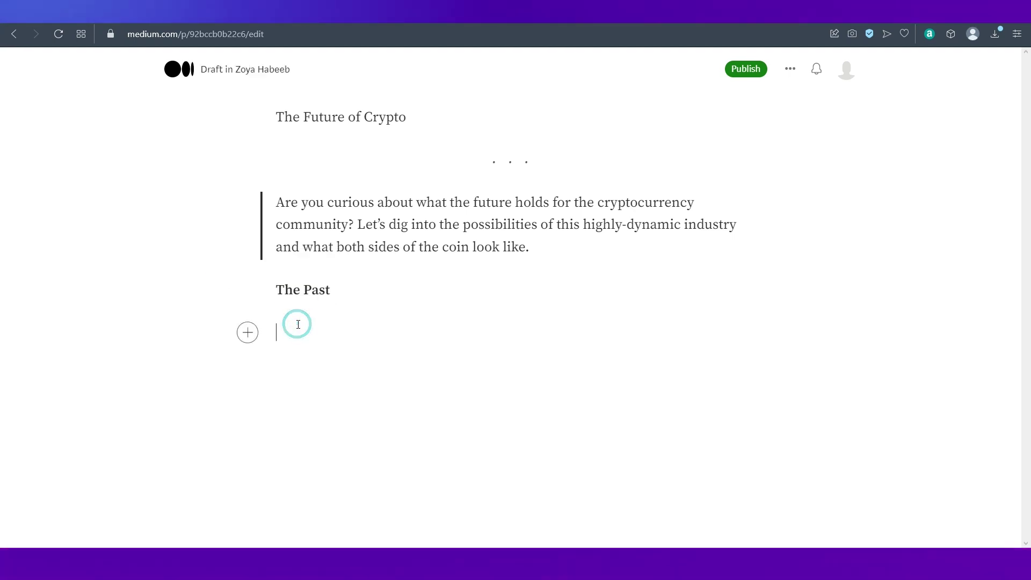
{"action": "type", "text": "Lorem ipsum dolor sit amet, consectetur adipiscing elit, sed do eiusmod tempor incididunt ut labore et dolore magna aliqua. Ut enim ad minim veniam, quis nostrud exercitation ullamco laboris nisi ut aliquip ex ea commodo consequat. Duis aute irure dolor in reprehenderit in voluptate velit esse cillum dolore eu fugiat nulla pariatur. Excepteur sint occaecat cupidatat non proident, sunt in culpa qui officia deserunt mollit anim id est laborum."}
{"action": "key", "text": "Return"}
{"action": "key", "text": "BackSpace"}
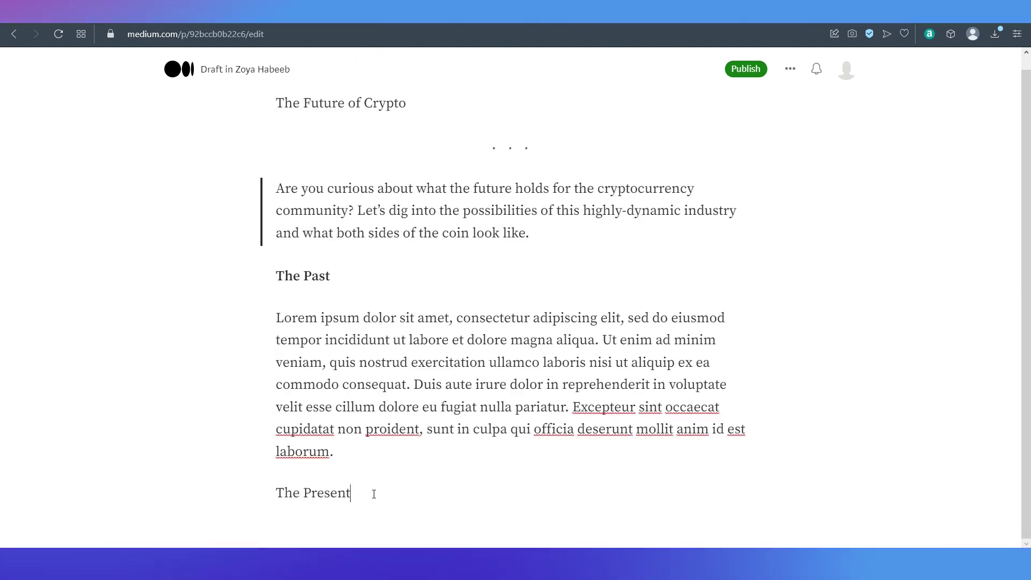
Make 'The Present' a subheading with a pasted body paragraph below.
{"action": "left_click_drag", "start_coordinate": [373, 492], "coordinate": [260, 484]}
{"action": "key", "text": "ctrl+alt+2"}
{"action": "key", "text": "Right"}
{"action": "key", "text": "Return"}
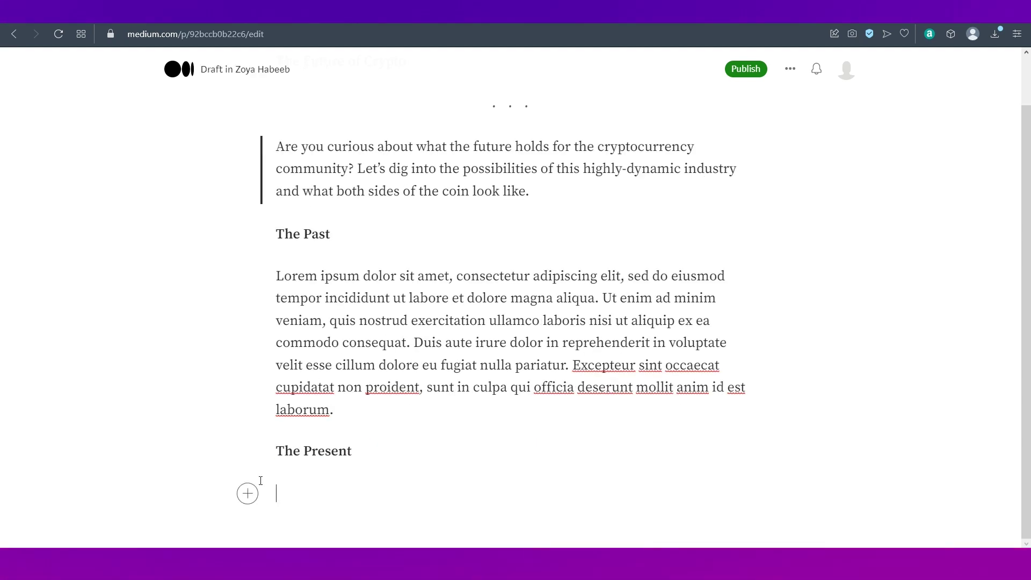
{"action": "type", "text": "Lorem ipsum dolor sit amet, consectetur adipiscing elit, sed do eiusmod tempor incididunt ut labore et dolore magna aliqua. Ut enim ad minim veniam, quis nostrud exercitation ullamco laboris nisi ut aliquip ex ea commodo consequat. Duis aute irure dolor in reprehenderit in voluptate velit esse cillum dolore eu fugiat nulla pariatur. Excepteur sint occaecat cupidatat non proident, sunt in culpa qui officia deserunt mollit anim id est laborum."}
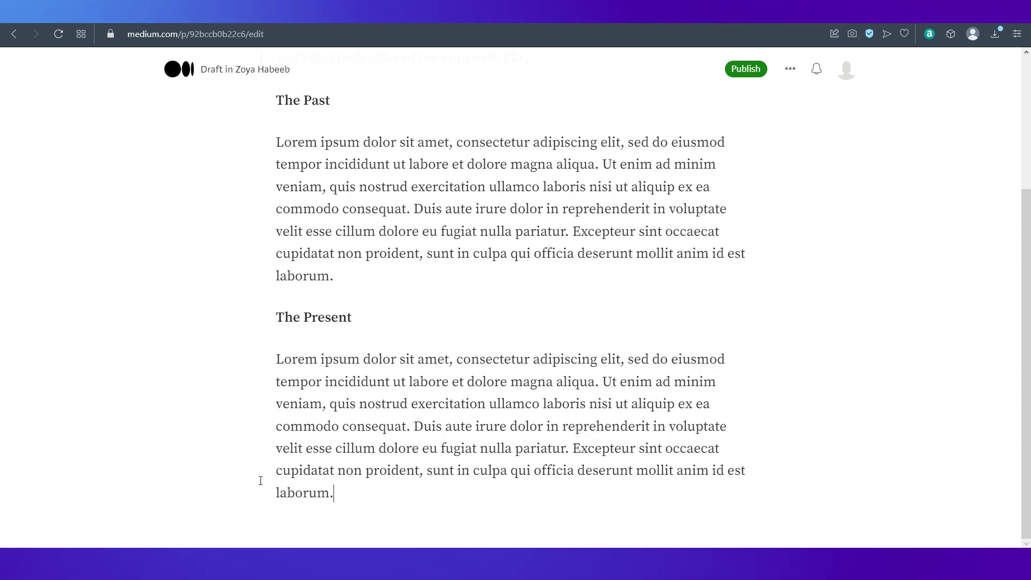
{"action": "key", "text": "Return"}
{"action": "type", "text": "The Future"}
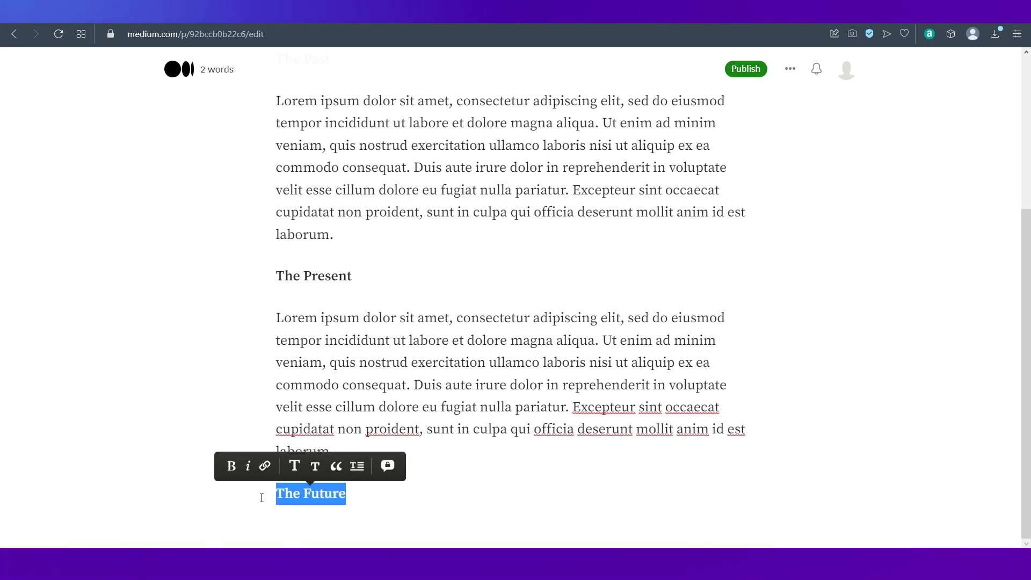
Style 'The Future' as a subheading with the Lorem ipsum paragraph underneath.
{"action": "key", "text": "ctrl+alt+2"}
{"action": "left_click", "coordinate": [363, 497]}
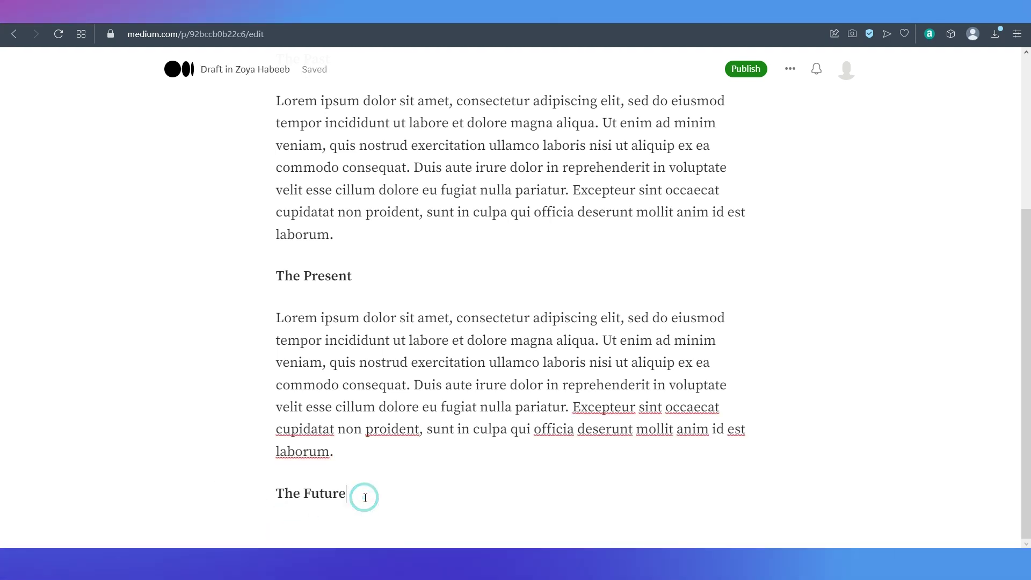
{"action": "key", "text": "Return"}
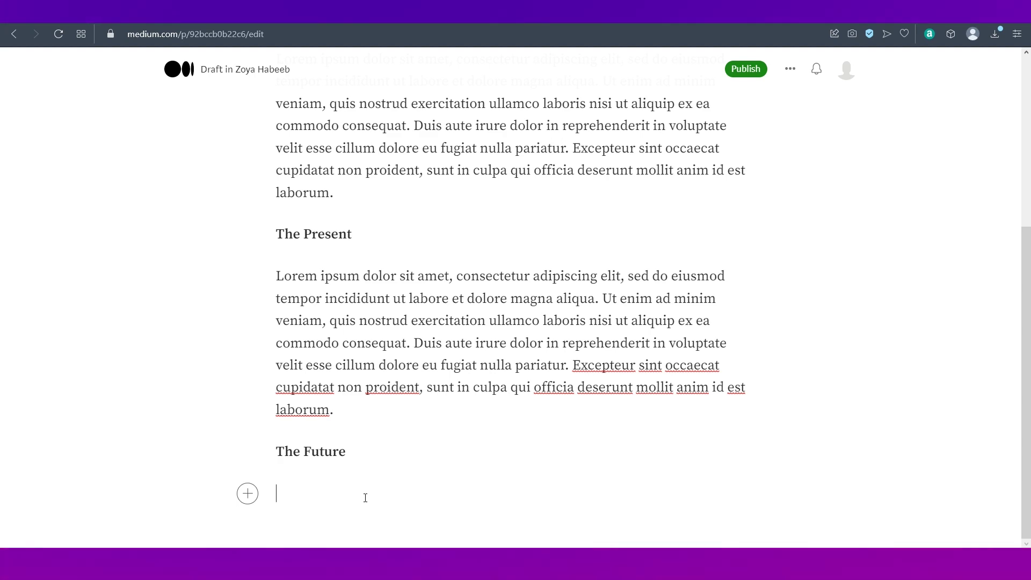
{"action": "type", "text": "Lorem ipsum dolor sit amet, consectetur adipiscing elit, sed do eiusmod tempor incididunt ut labore et dolore magna aliqua. Ut enim ad minim veniam, quis nostrud exercitation ullamco laboris nisi ut aliquip ex ea commodo consequat. Duis aute irure dolor in reprehenderit in voluptate velit esse cillum dolore eu fugiat nulla pariatur. Excepteur sint occaecat cupidatat non proident, sunt in culpa qui officia deserunt mollit anim id est laborum."}
{"action": "scroll", "coordinate": [438, 406], "scroll_direction": "up", "scroll_amount": 2}
{"action": "scroll", "coordinate": [437, 406], "scroll_direction": "up", "scroll_amount": 3}
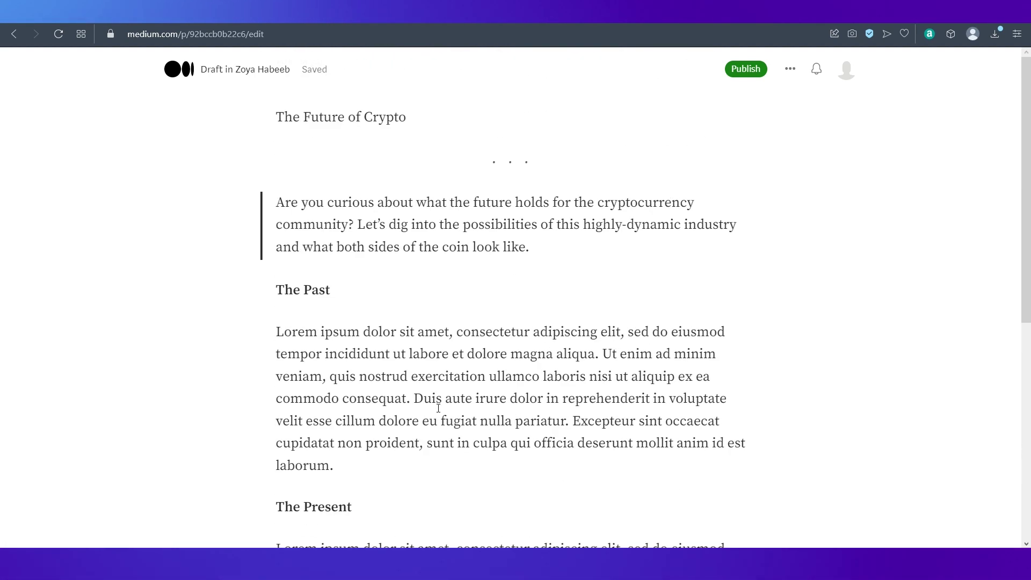
{"action": "scroll", "coordinate": [413, 336], "scroll_direction": "down", "scroll_amount": 3}
{"action": "scroll", "coordinate": [339, 490], "scroll_direction": "down", "scroll_amount": 1}
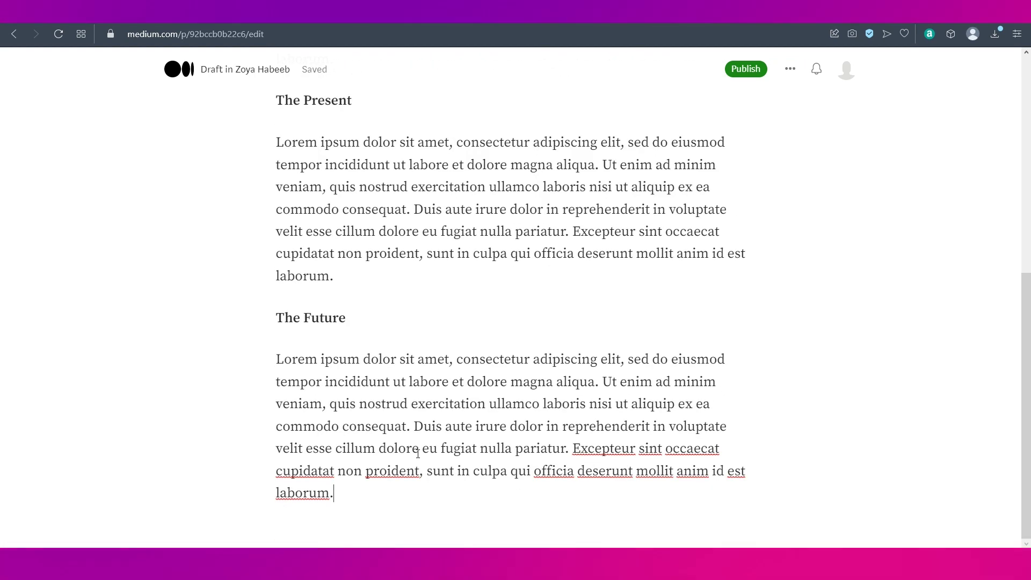
{"action": "scroll", "coordinate": [417, 451], "scroll_direction": "up", "scroll_amount": 5}
{"action": "scroll", "coordinate": [642, 196], "scroll_direction": "down", "scroll_amount": 1}
{"action": "scroll", "coordinate": [642, 196], "scroll_direction": "up", "scroll_amount": 1}
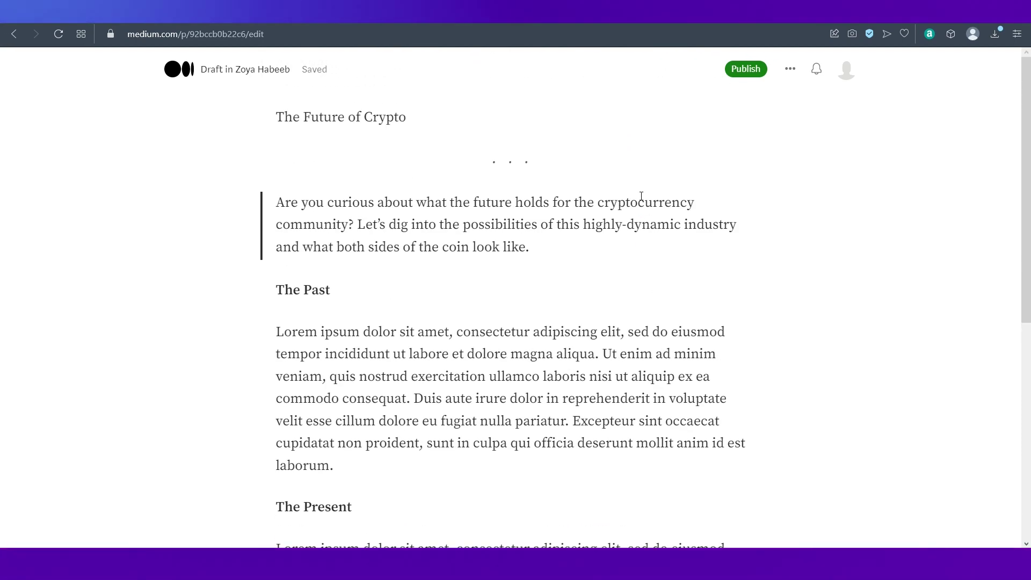
{"action": "scroll", "coordinate": [651, 294], "scroll_direction": "down", "scroll_amount": 4}
{"action": "scroll", "coordinate": [651, 295], "scroll_direction": "up", "scroll_amount": 3}
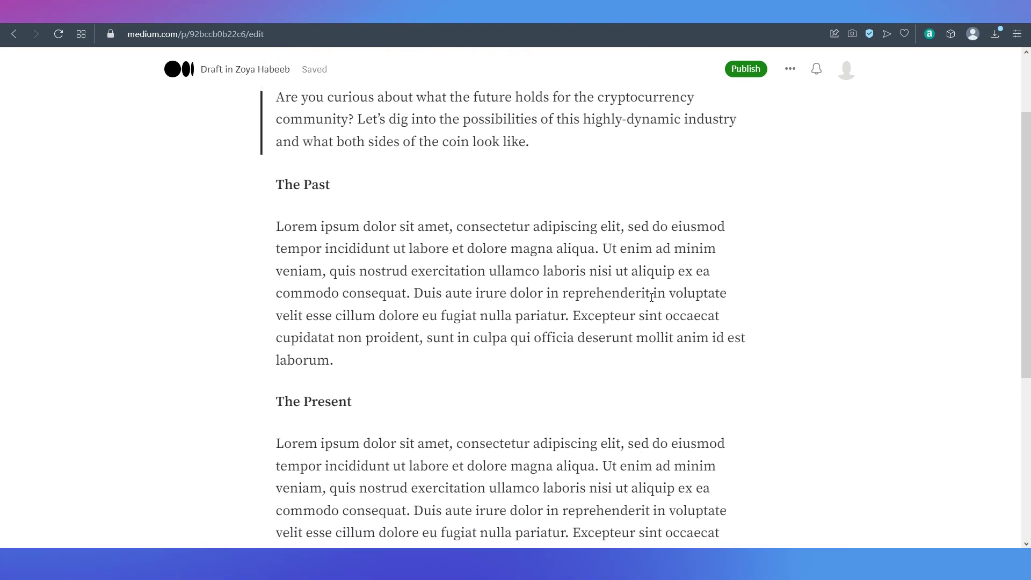
{"action": "scroll", "coordinate": [651, 295], "scroll_direction": "up", "scroll_amount": 1}
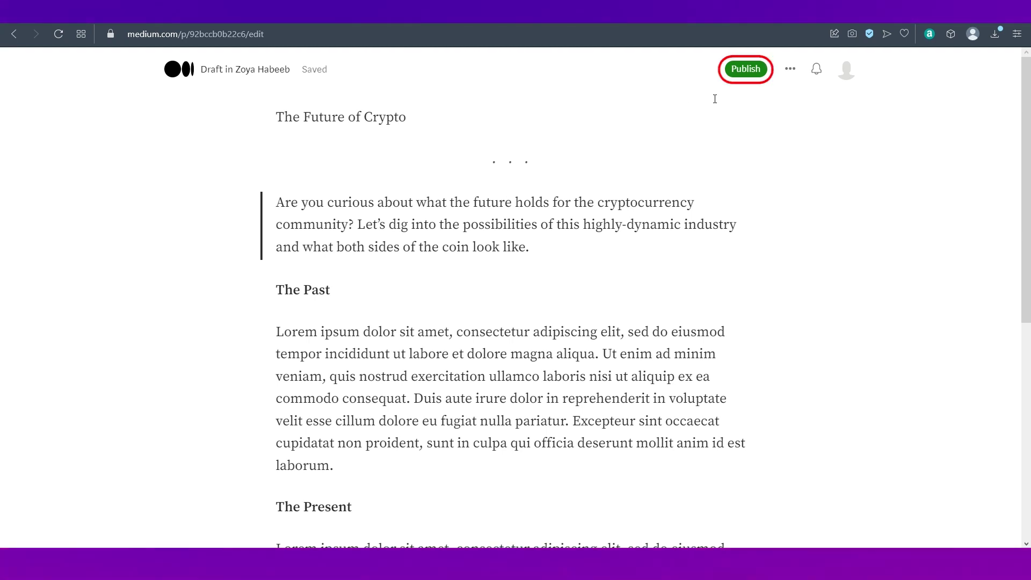
Check the publish settings, then reopen the 'The Future of Crypto' draft from Stories.
{"action": "left_click", "coordinate": [746, 70]}
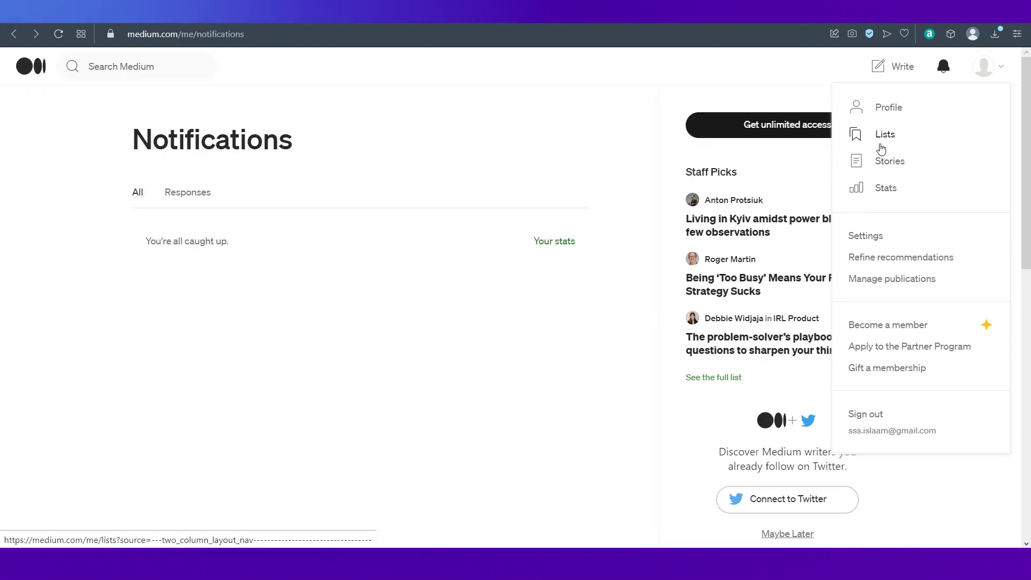
{"action": "left_click", "coordinate": [887, 163]}
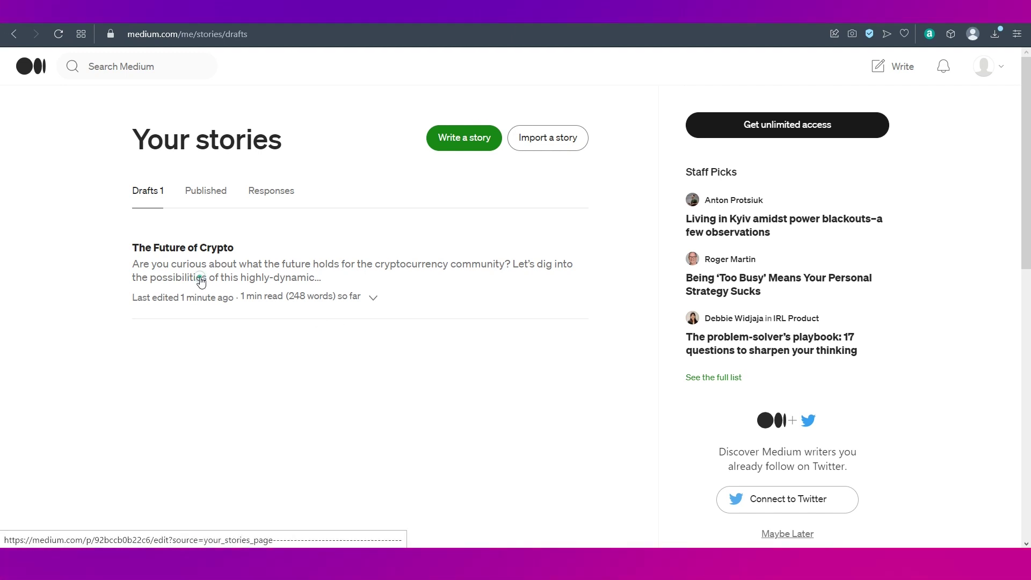
{"action": "left_click", "coordinate": [200, 282]}
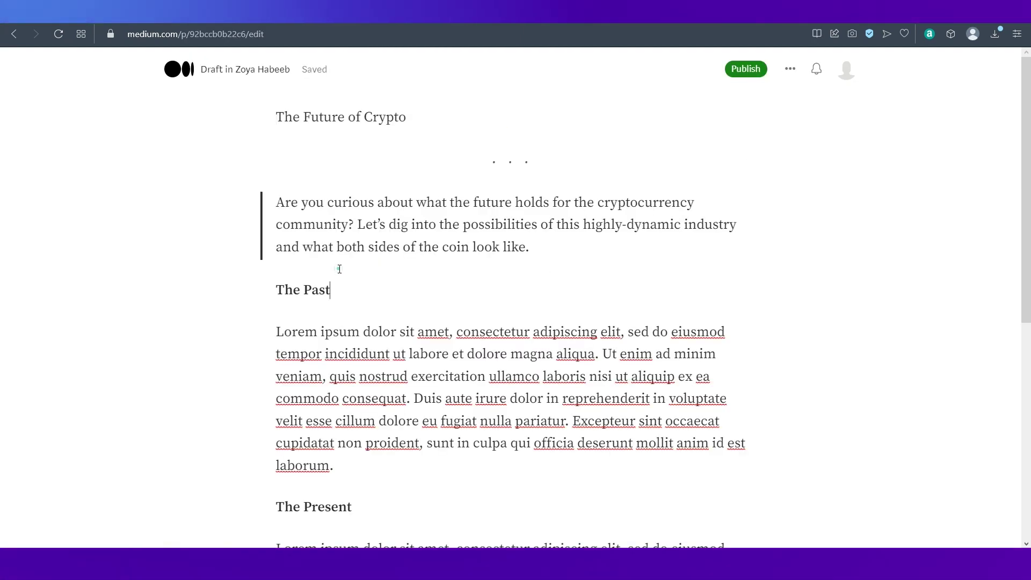
Add the crypto coins and price chart image on a new line after the intro, above The Past.
{"action": "left_click", "coordinate": [552, 242]}
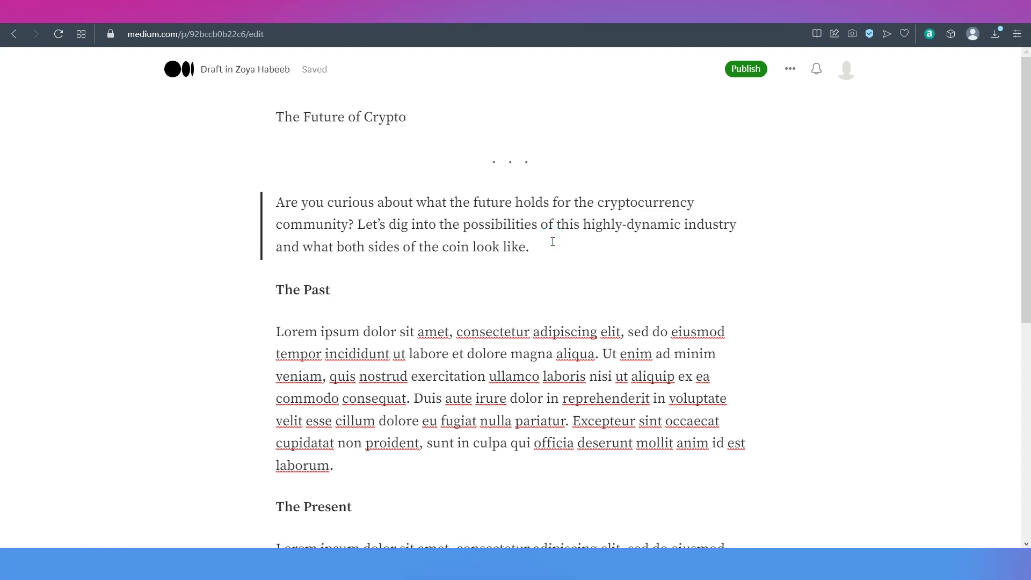
{"action": "key", "text": "Return"}
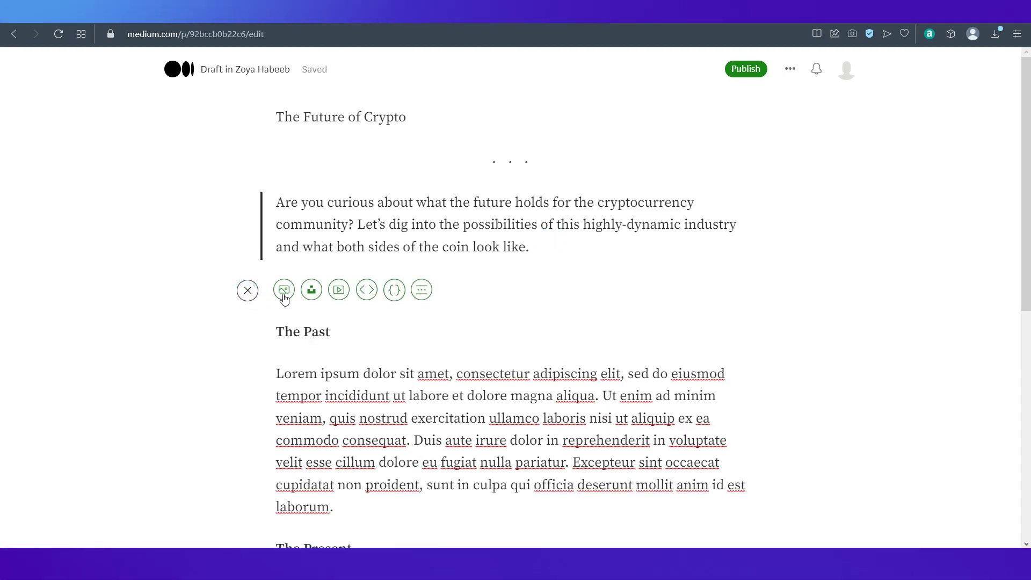
{"action": "left_click", "coordinate": [284, 291]}
{"action": "left_click", "coordinate": [282, 294]}
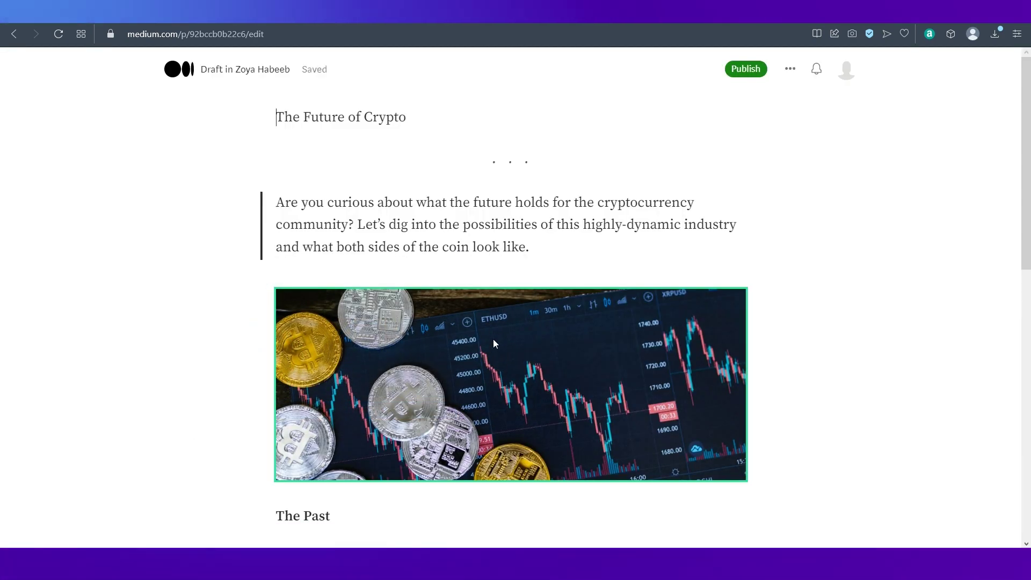
{"action": "left_click", "coordinate": [493, 339]}
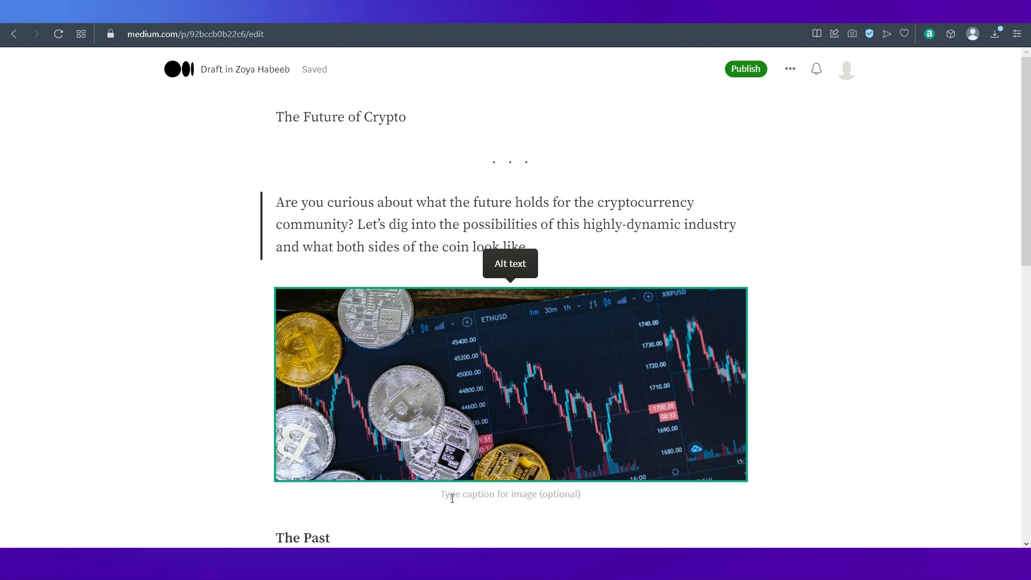
{"action": "left_click", "coordinate": [794, 270]}
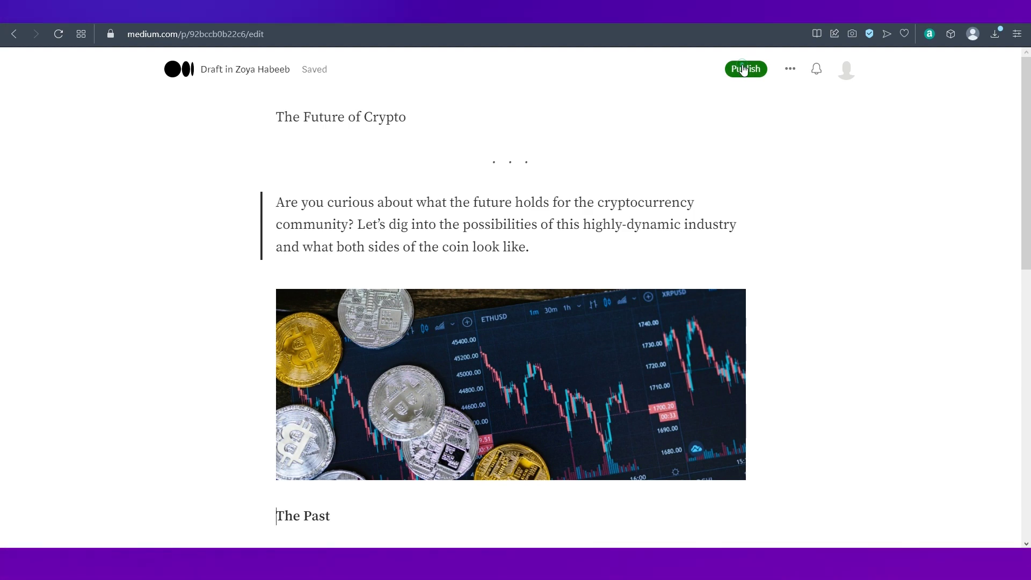
{"action": "left_click", "coordinate": [744, 69]}
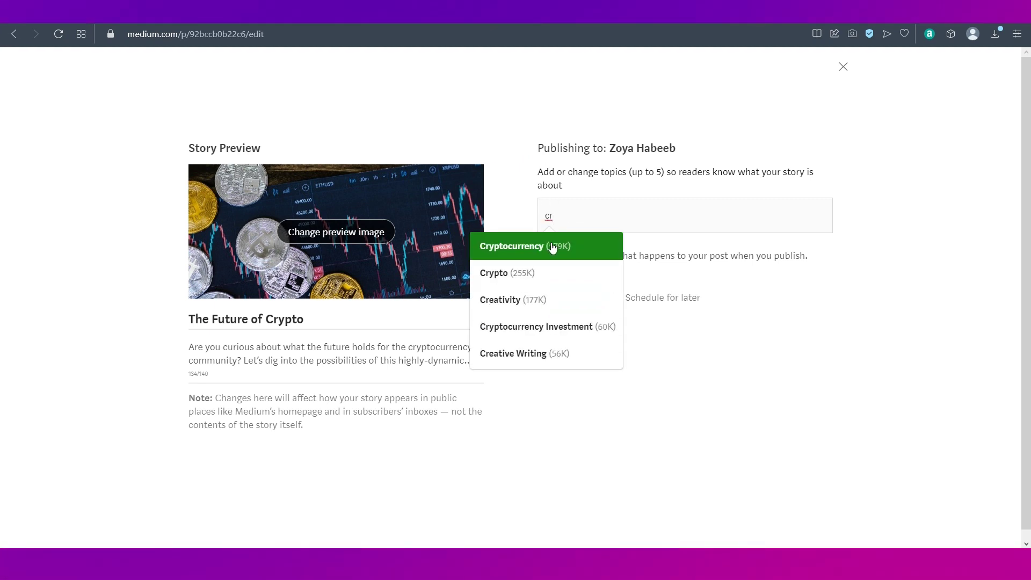
Tag the story Cryptocurrency and Crypto, skip scheduling, and publish it immediately.
{"action": "left_click", "coordinate": [553, 247]}
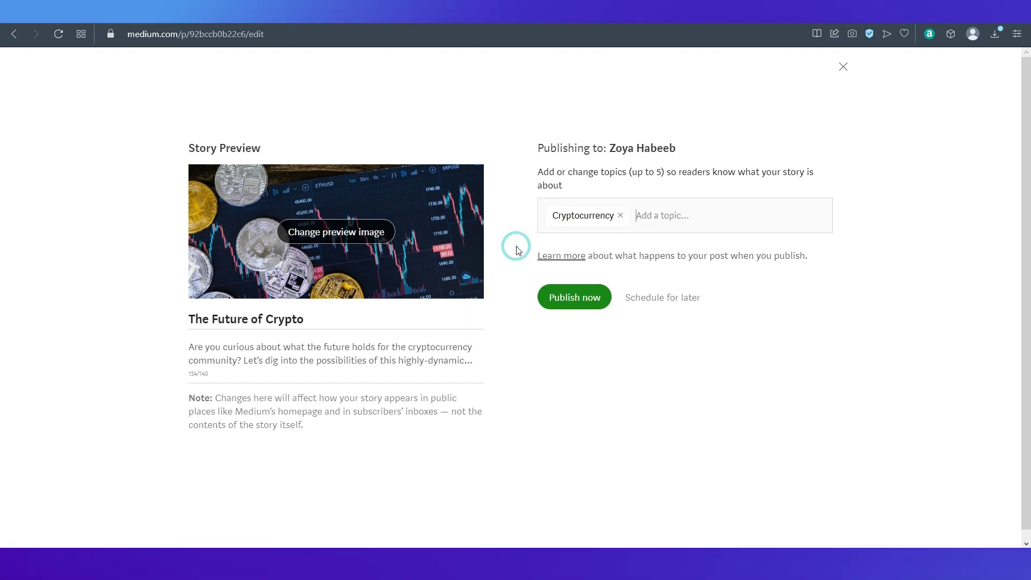
{"action": "type", "text": "cryp"}
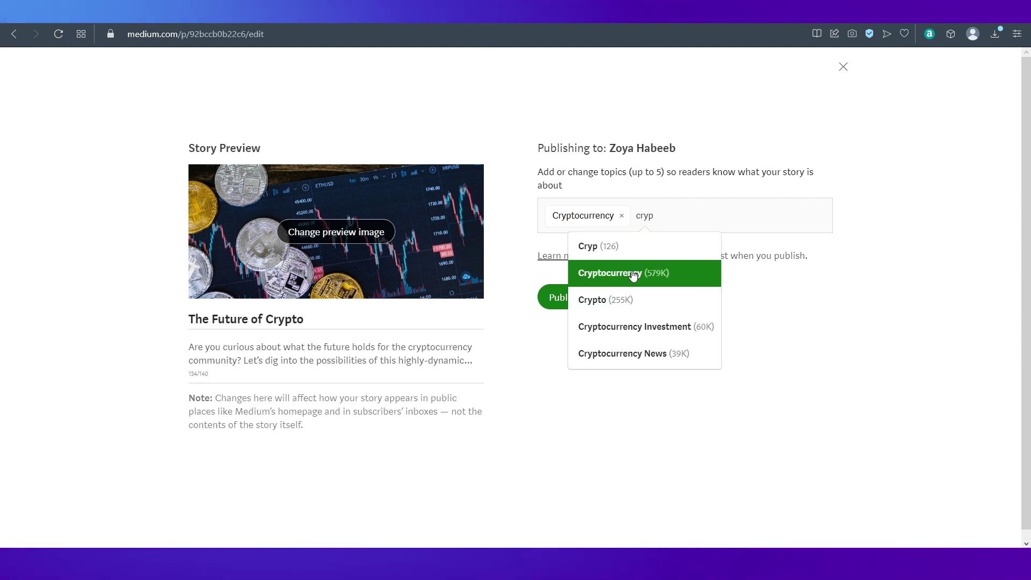
{"action": "left_click", "coordinate": [618, 299]}
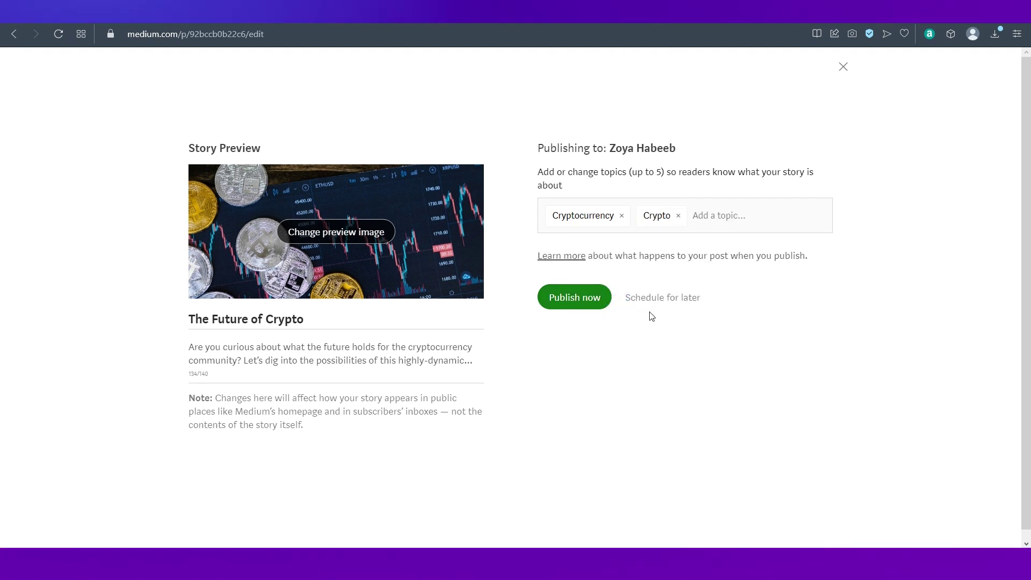
{"action": "left_click", "coordinate": [658, 303]}
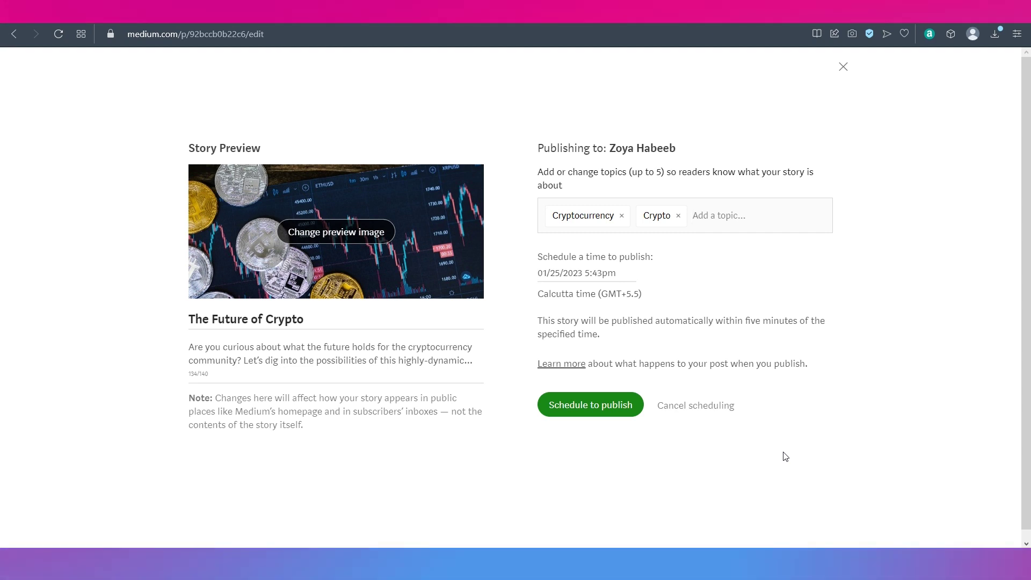
{"action": "left_click", "coordinate": [697, 406]}
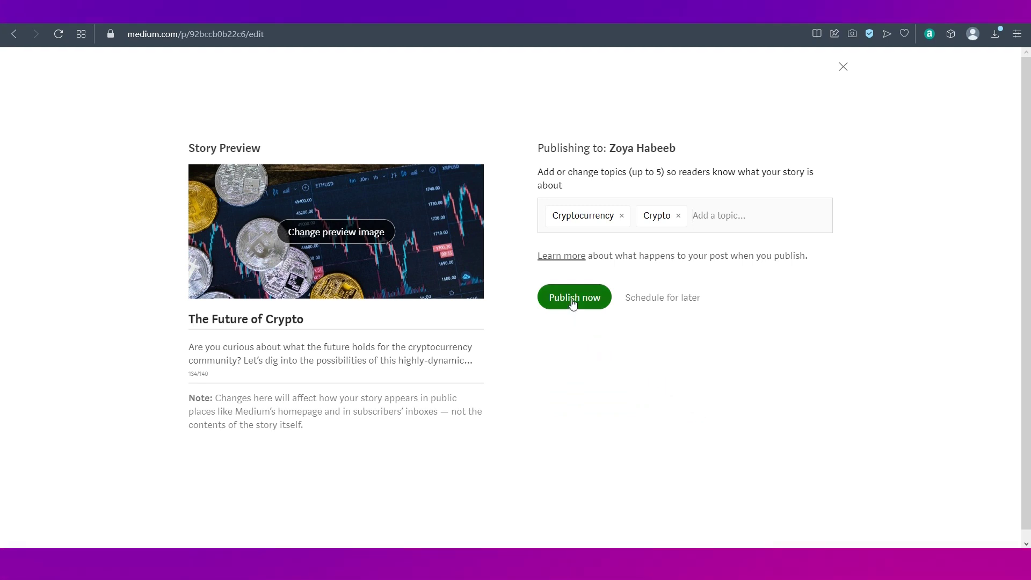
{"action": "left_click", "coordinate": [574, 300]}
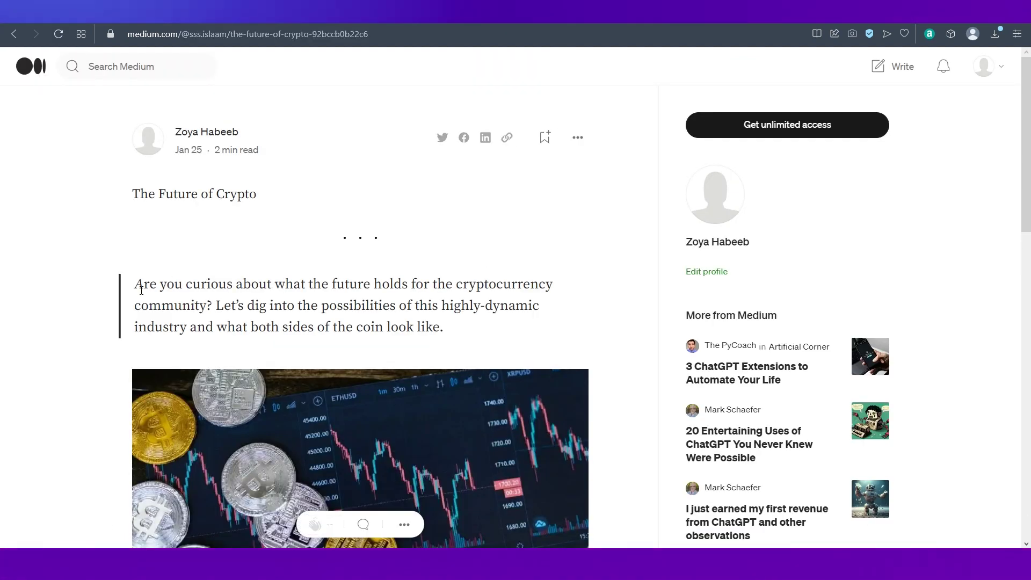
{"action": "scroll", "coordinate": [132, 303], "scroll_direction": "down", "scroll_amount": 2}
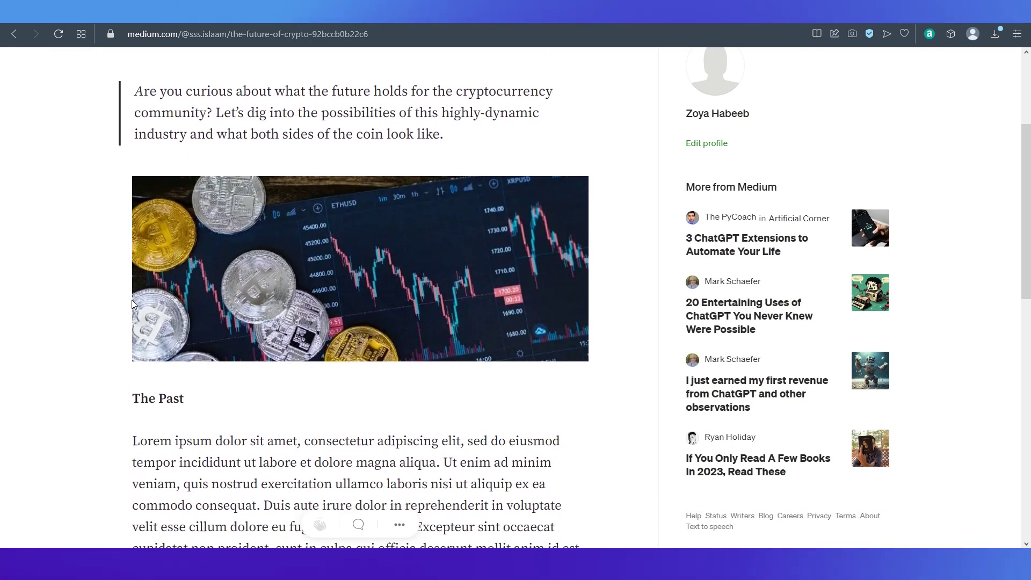
{"action": "scroll", "coordinate": [132, 304], "scroll_direction": "down", "scroll_amount": 3}
{"action": "scroll", "coordinate": [132, 303], "scroll_direction": "down", "scroll_amount": 3}
{"action": "scroll", "coordinate": [132, 304], "scroll_direction": "down", "scroll_amount": 3}
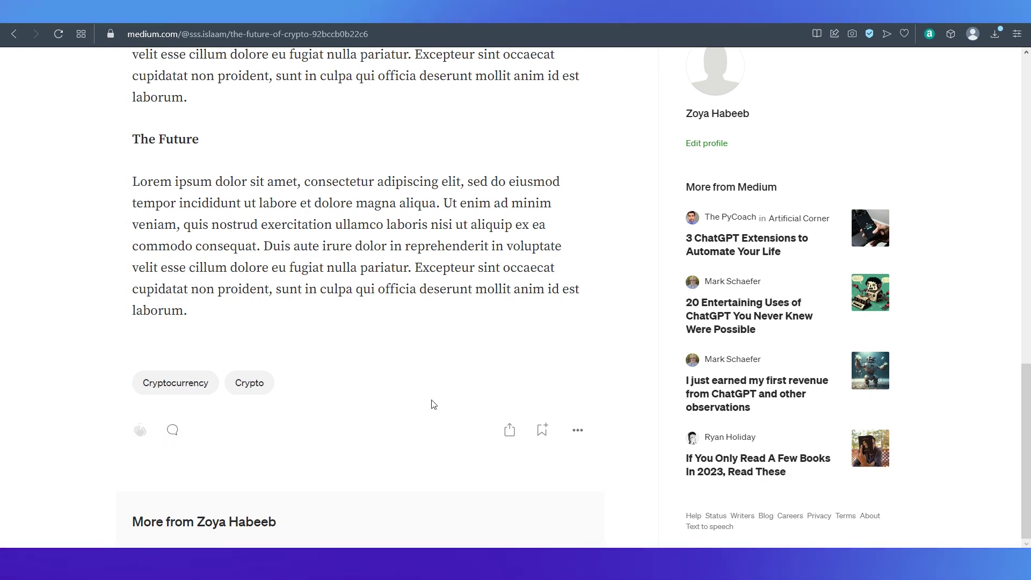
{"action": "scroll", "coordinate": [403, 427], "scroll_direction": "up", "scroll_amount": 2}
{"action": "scroll", "coordinate": [430, 403], "scroll_direction": "up", "scroll_amount": 2}
{"action": "scroll", "coordinate": [430, 398], "scroll_direction": "up", "scroll_amount": 3}
{"action": "scroll", "coordinate": [432, 400], "scroll_direction": "up", "scroll_amount": 3}
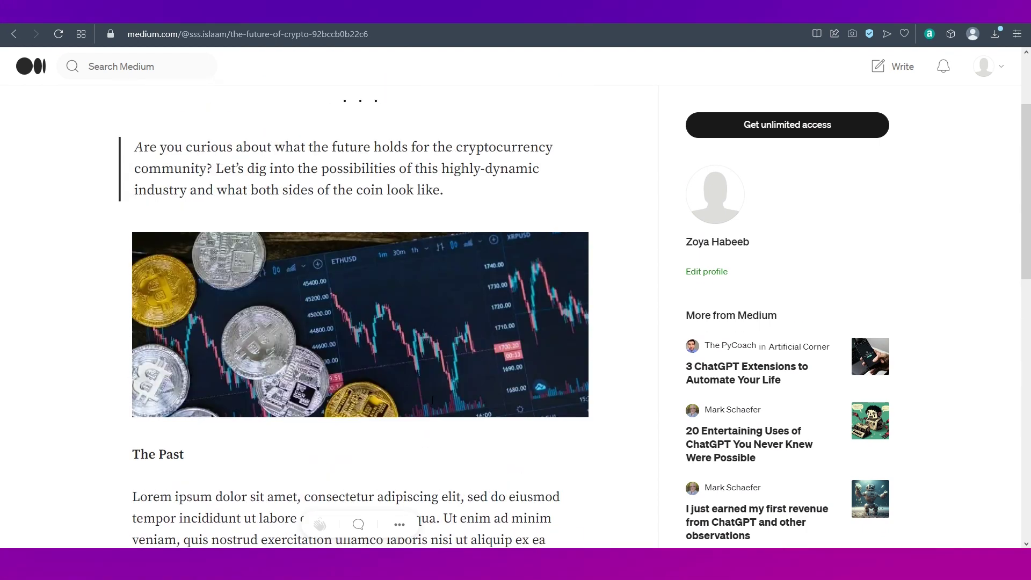
{"action": "scroll", "coordinate": [432, 400], "scroll_direction": "up", "scroll_amount": 2}
{"action": "scroll", "coordinate": [432, 400], "scroll_direction": "down", "scroll_amount": 1}
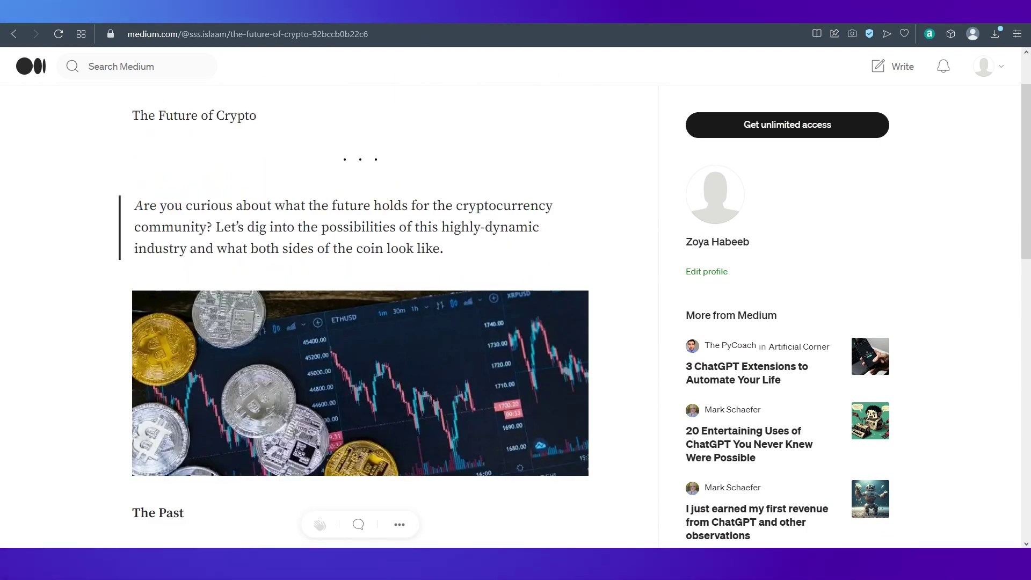